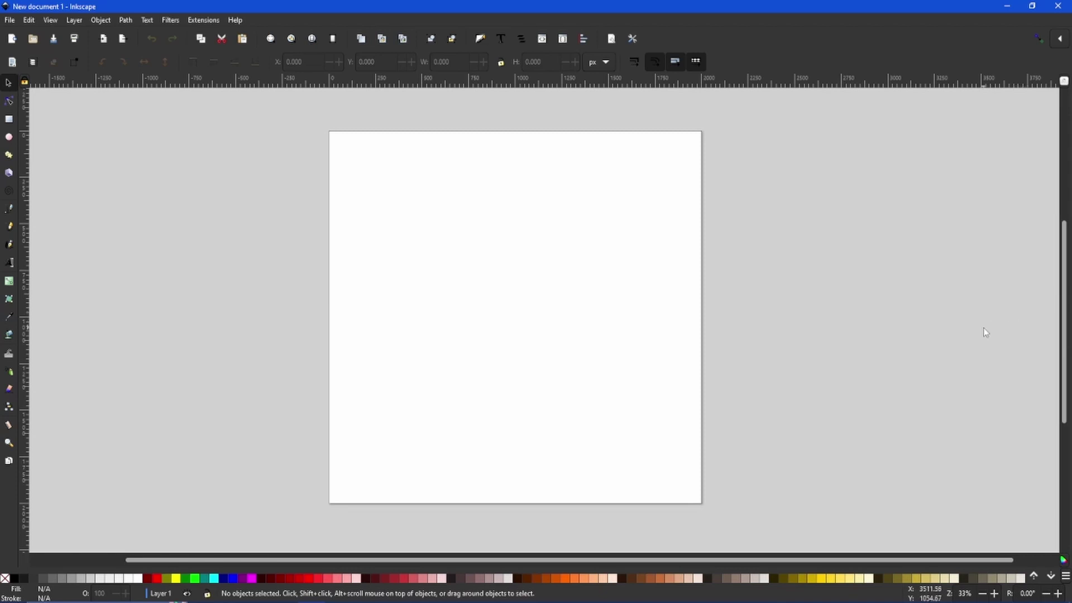
Step: Keep px page units and the page border in Document Properties, then show the Fill and Stroke panel
click(9, 20)
click(48, 245)
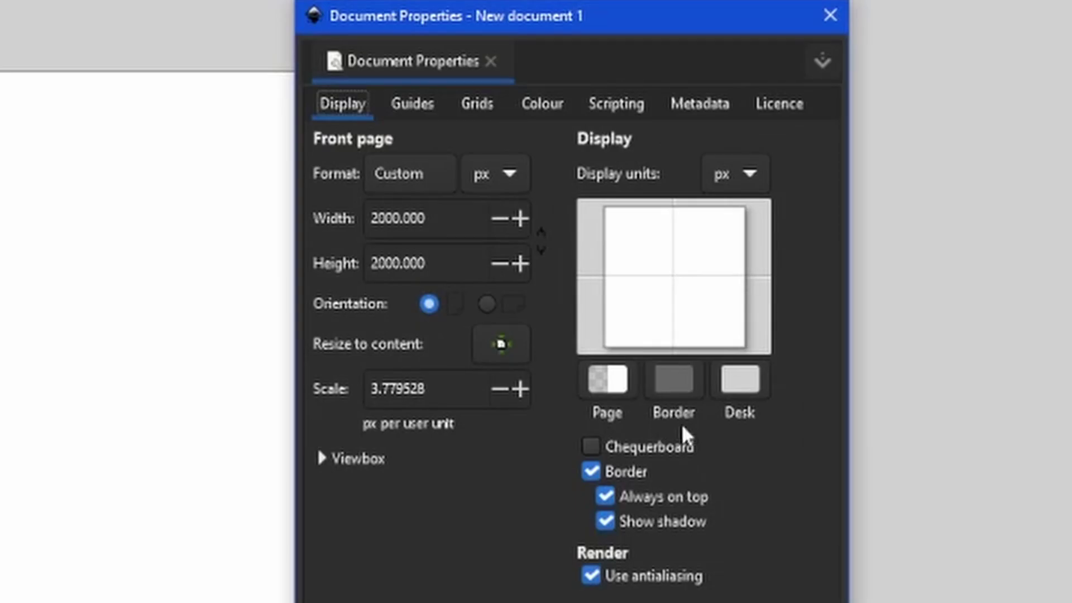
click(497, 185)
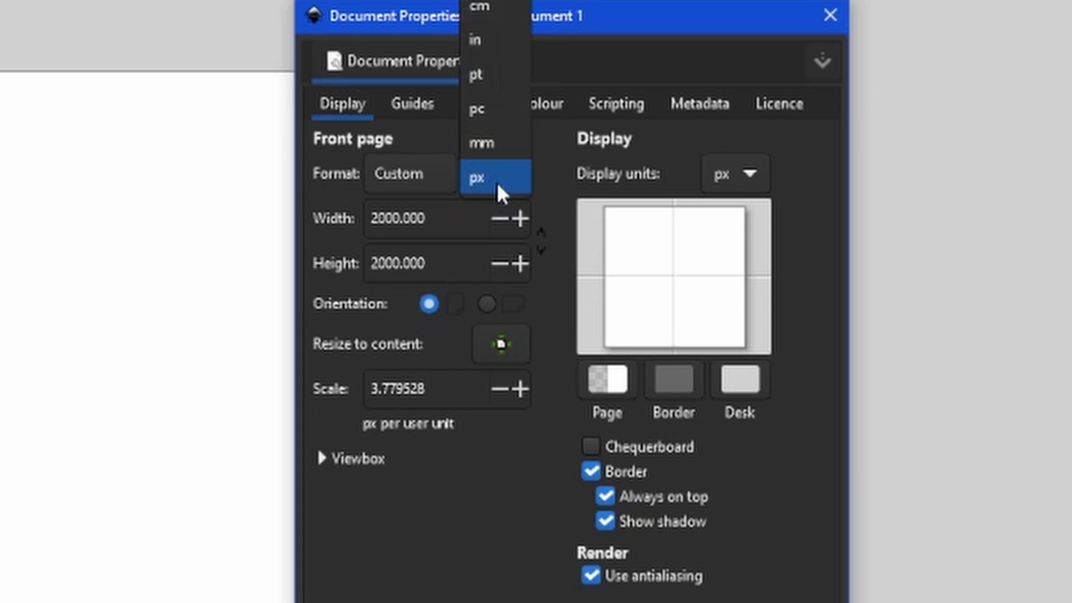
click(497, 182)
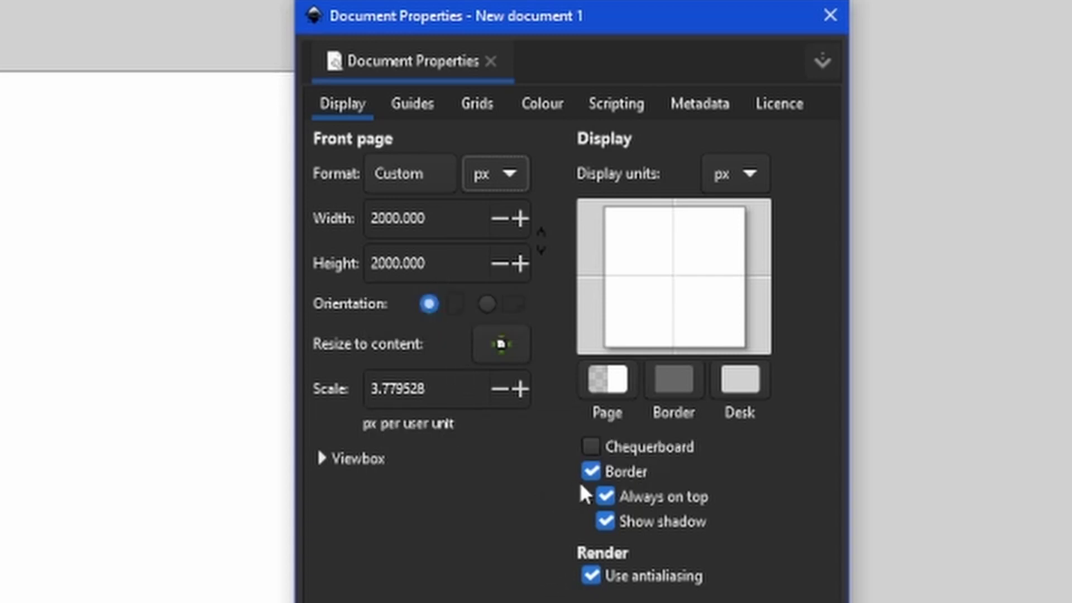
click(588, 469)
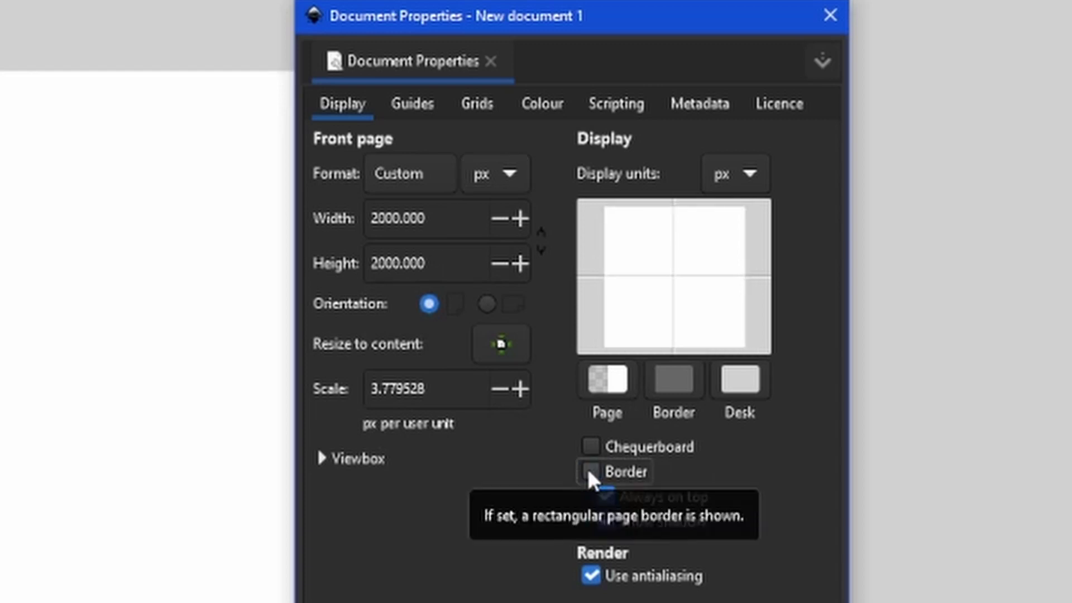
click(588, 470)
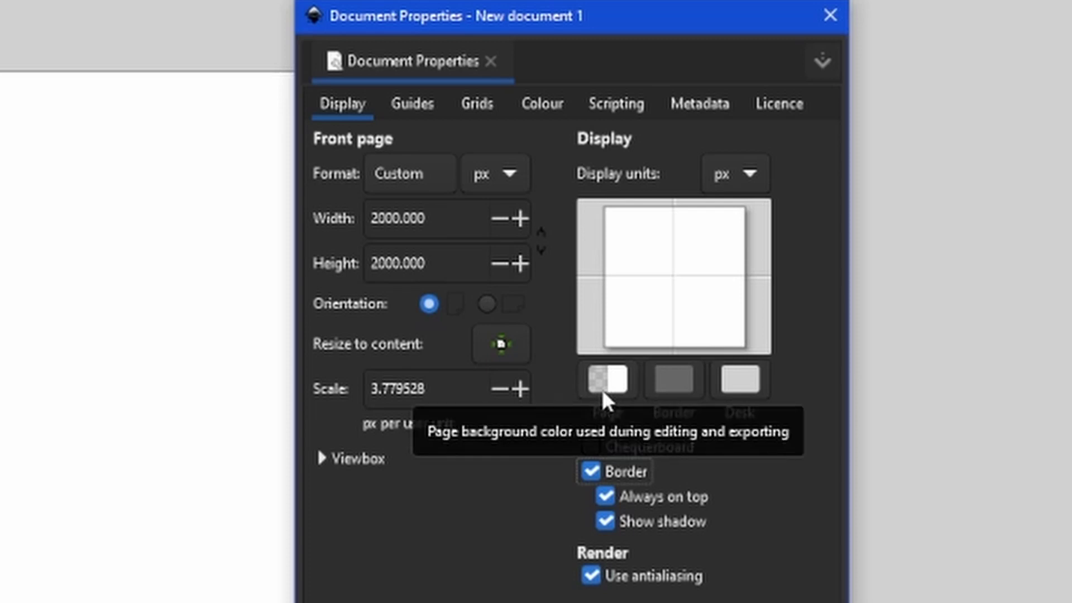
click(828, 9)
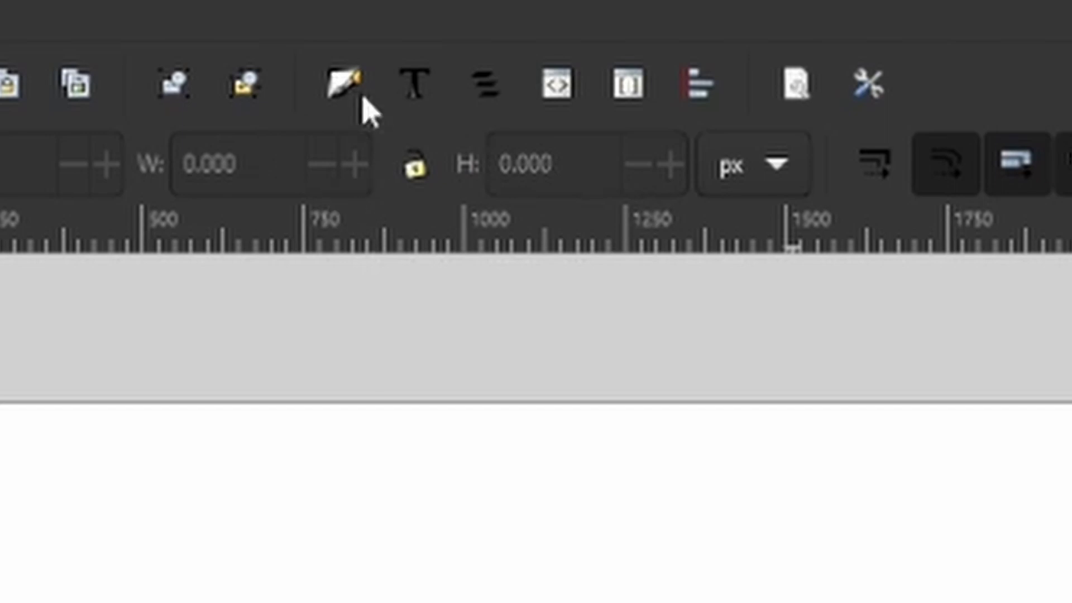
click(343, 90)
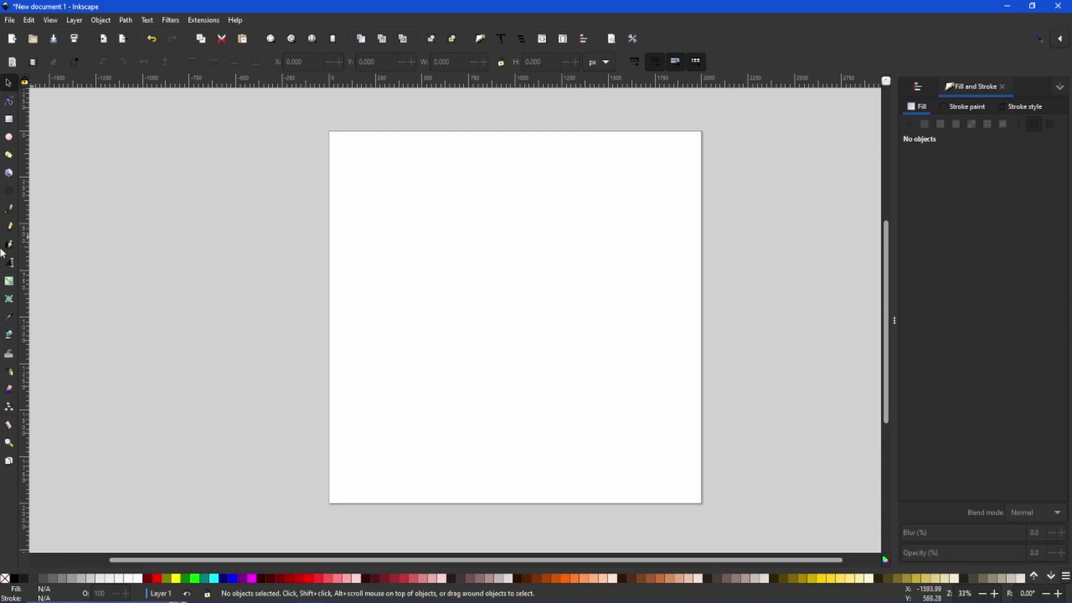
Step: Draw a 1072.645 px square on the page and set its opacity to 54%
click(9, 123)
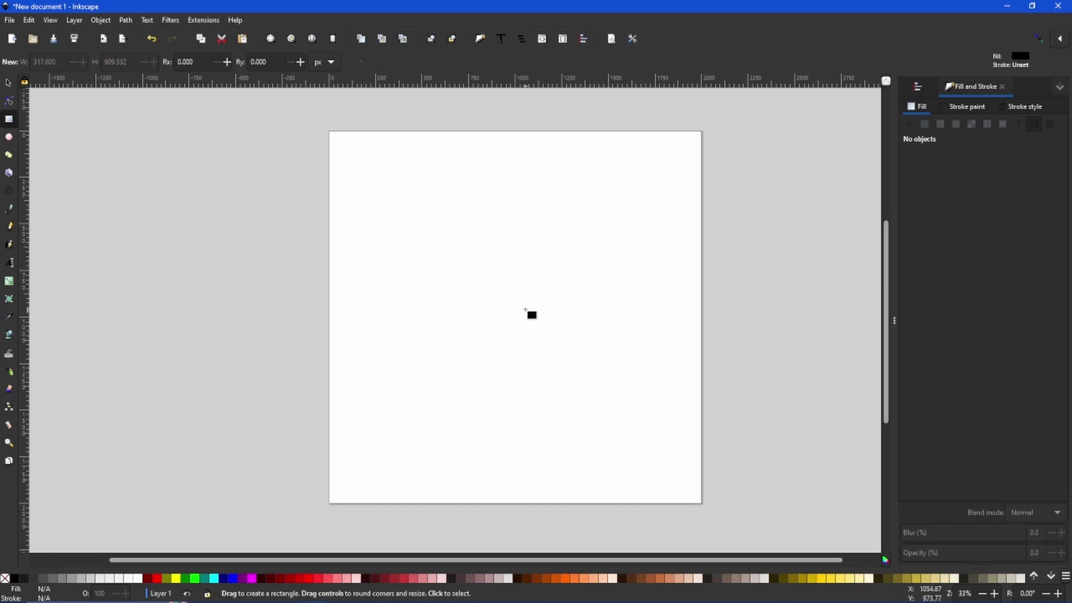
mouse_move(518, 289)
mouse_down()
mouse_move(627, 407)
mouse_move(617, 402)
mouse_up()
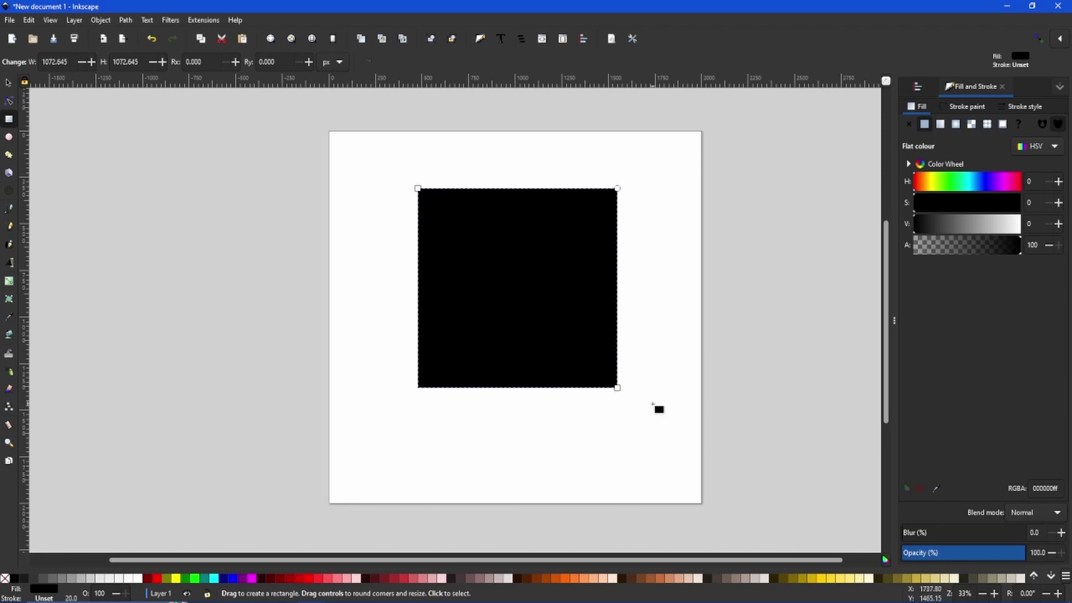
click(969, 559)
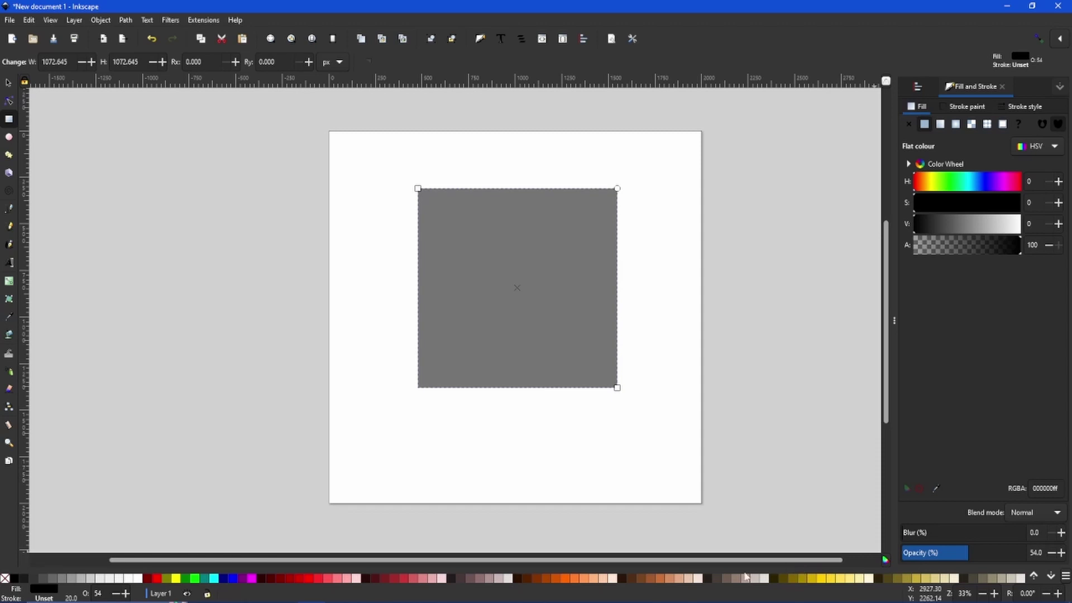
drag(758, 574, 122, 88)
click(127, 20)
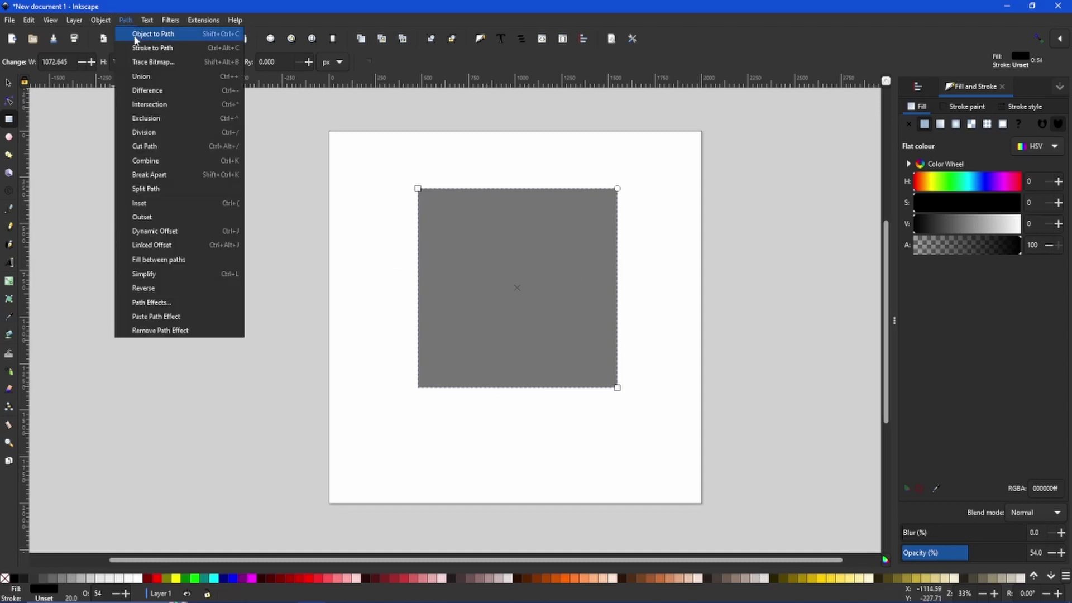
click(137, 34)
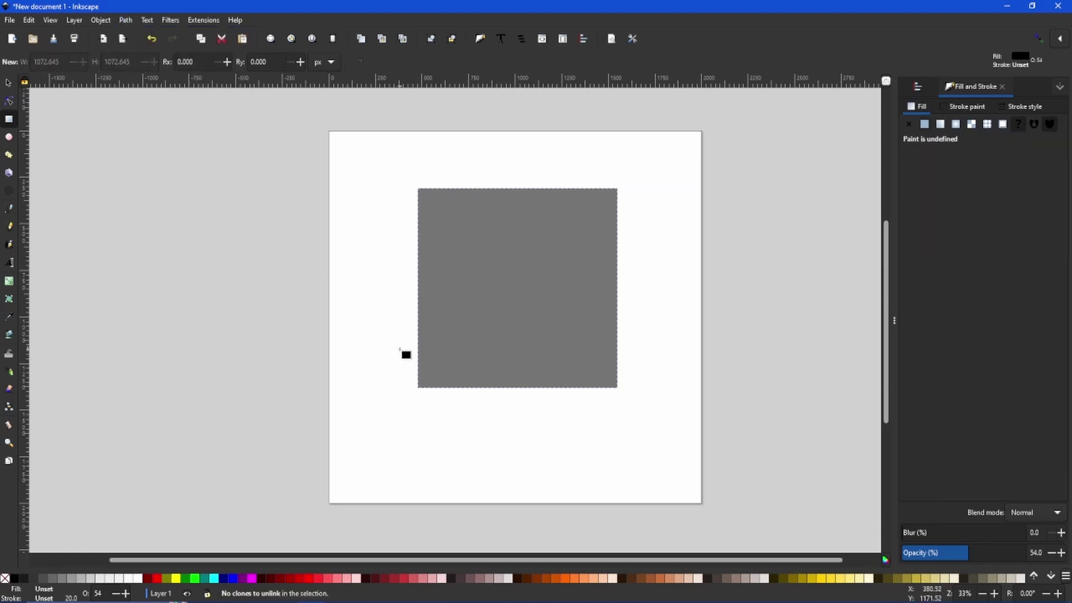
key(ctrl+z)
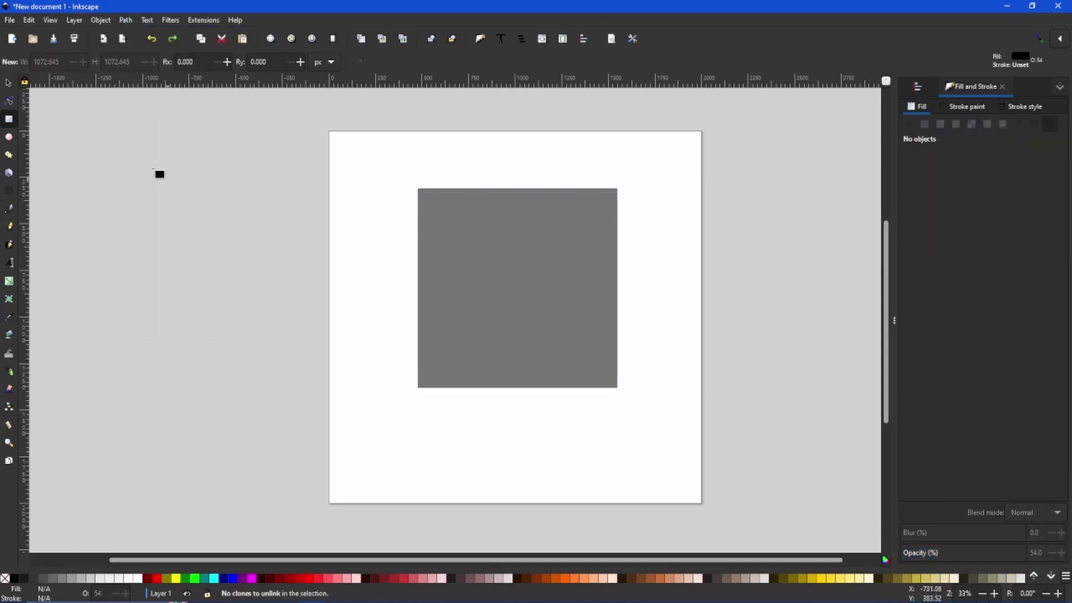
click(8, 102)
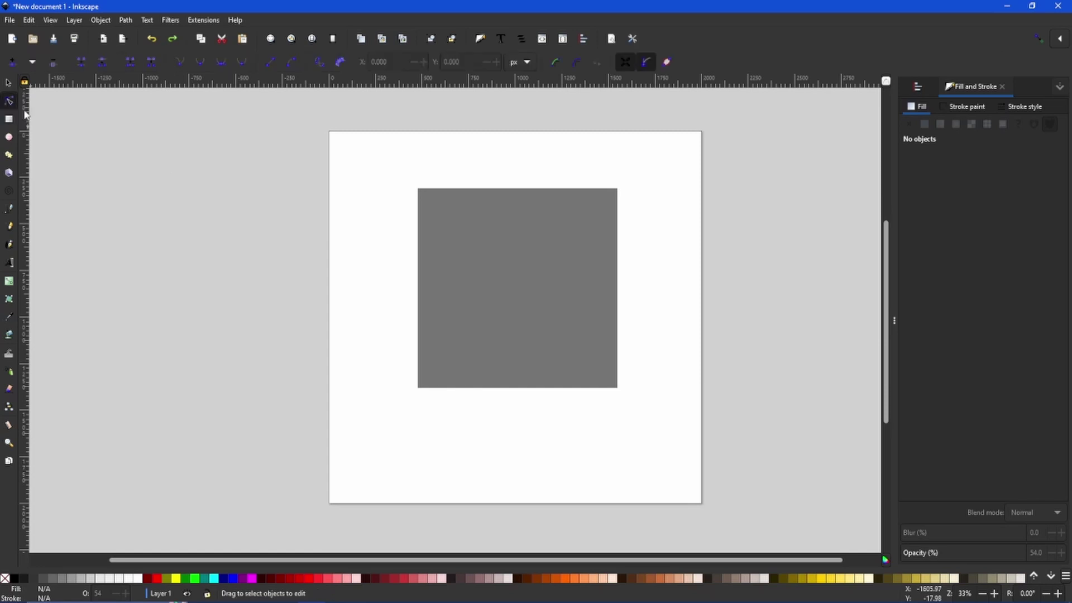
click(490, 253)
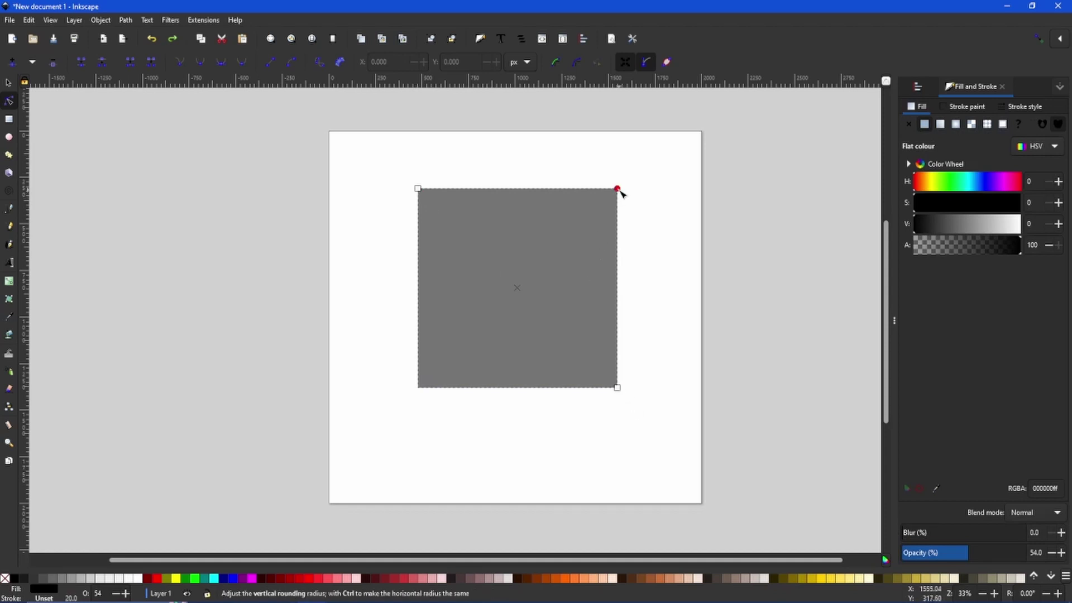
mouse_move(619, 191)
mouse_down()
mouse_move(628, 246)
mouse_move(629, 179)
mouse_up()
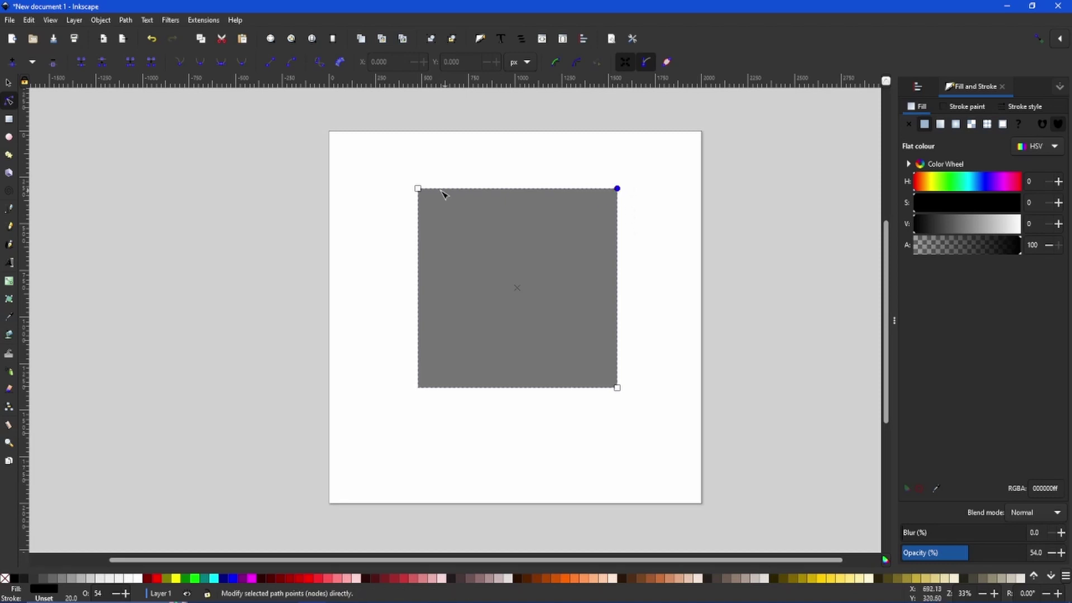
drag(418, 188, 486, 255)
key(ctrl+z)
Step: Convert the grey square to a four-node path, undoing a trial corner drag
click(129, 21)
click(135, 35)
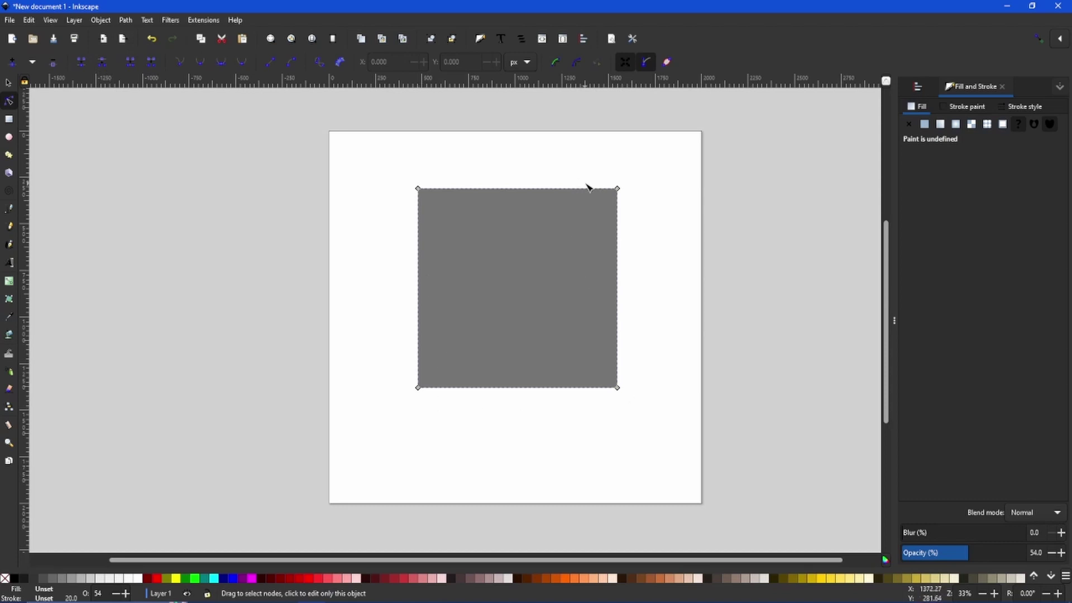
drag(617, 190, 655, 193)
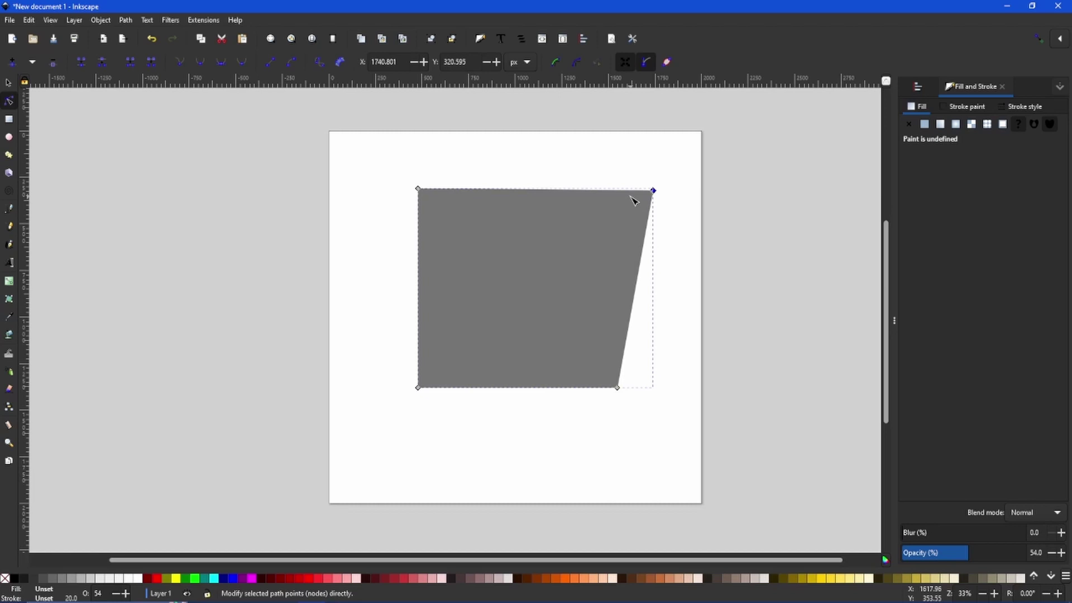
key(ctrl+z)
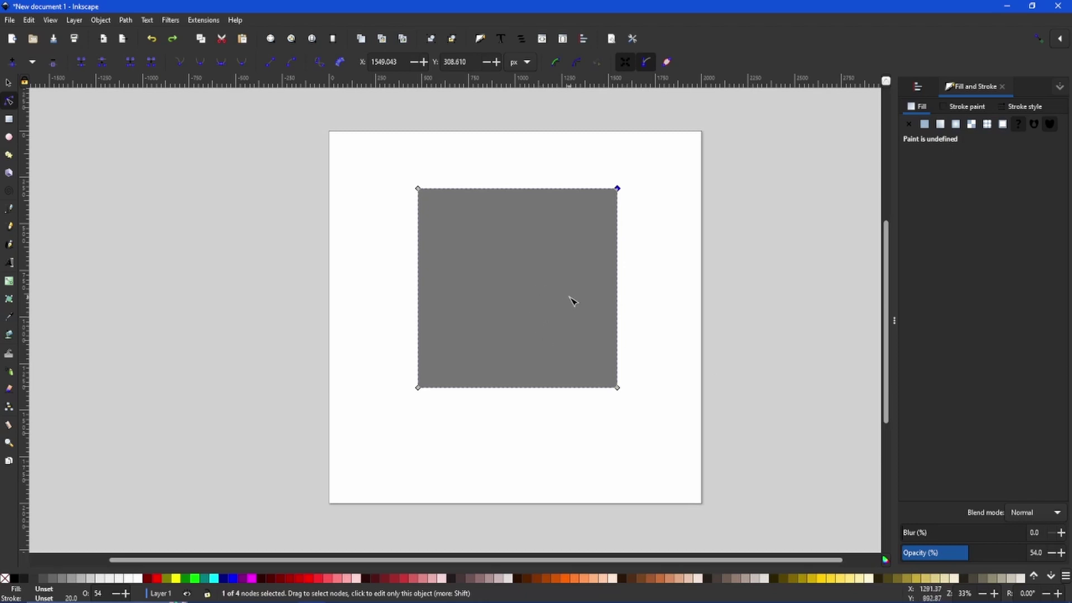
drag(572, 301, 534, 321)
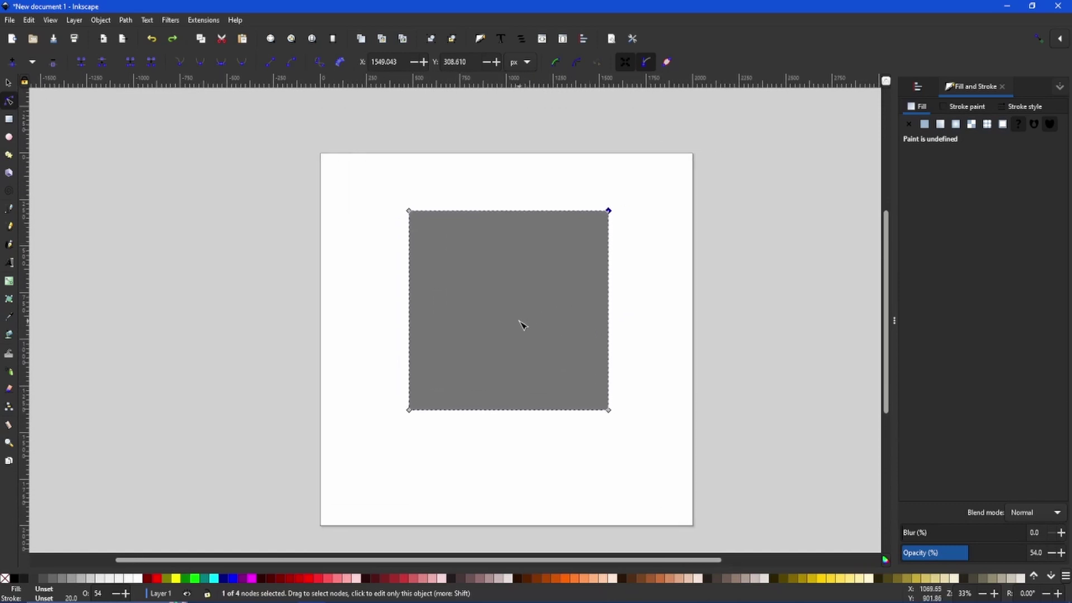
scroll(522, 324, up, 4)
scroll(522, 323, down, 3)
scroll(522, 322, down, 1)
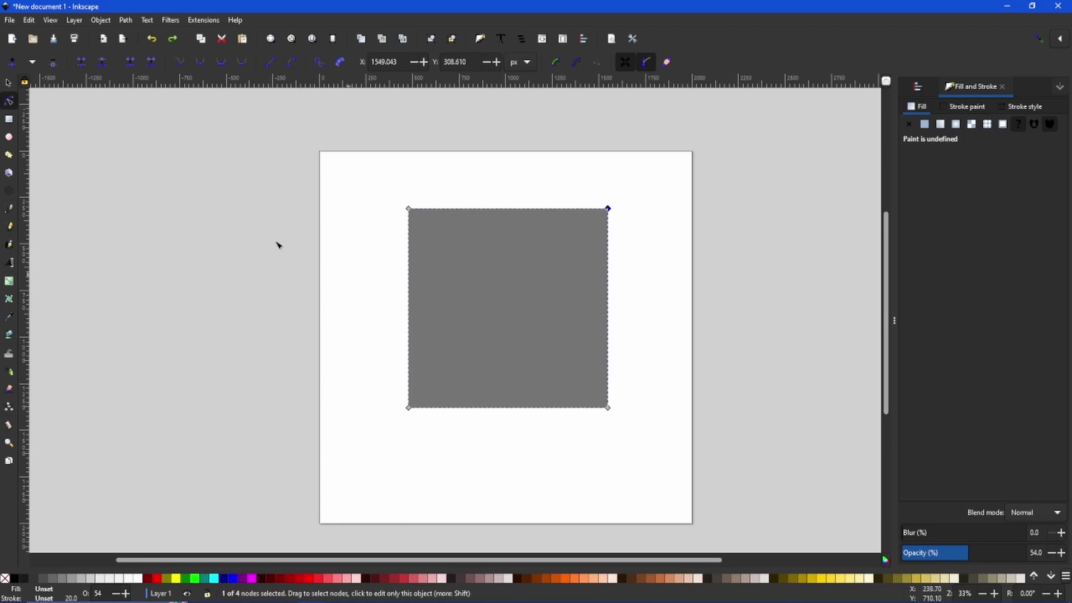
Step: Draw a long horizontal bar and centre it across the grey square
click(9, 120)
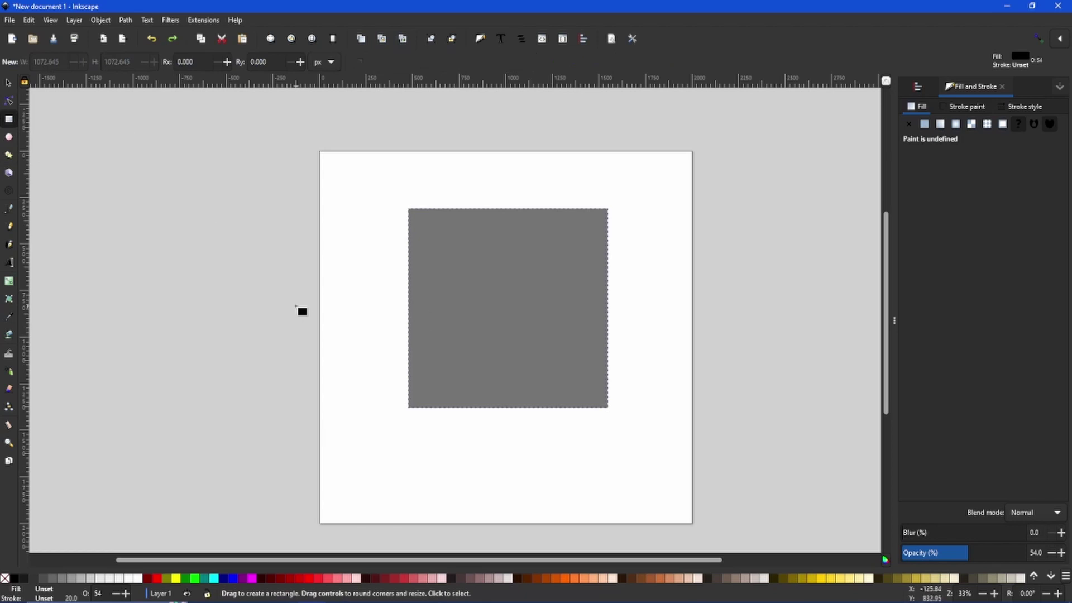
drag(236, 255, 558, 307)
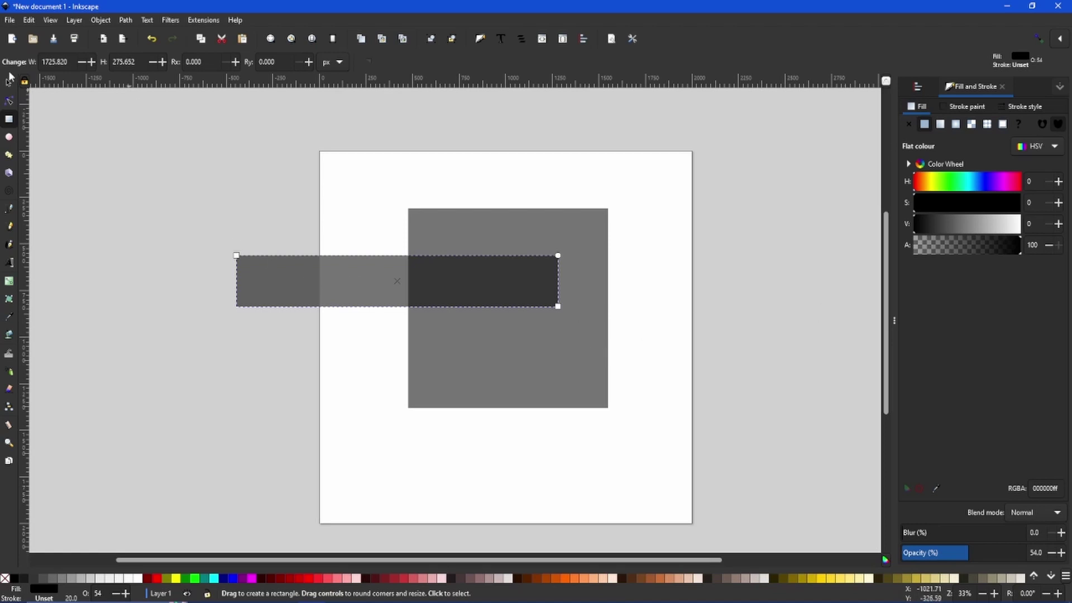
click(10, 83)
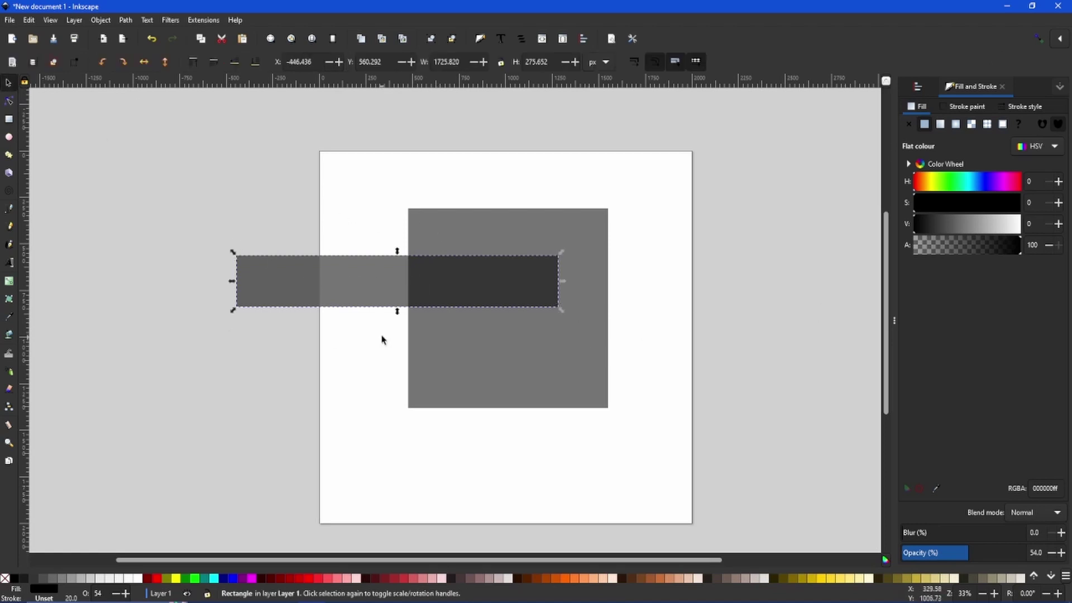
drag(377, 287, 479, 311)
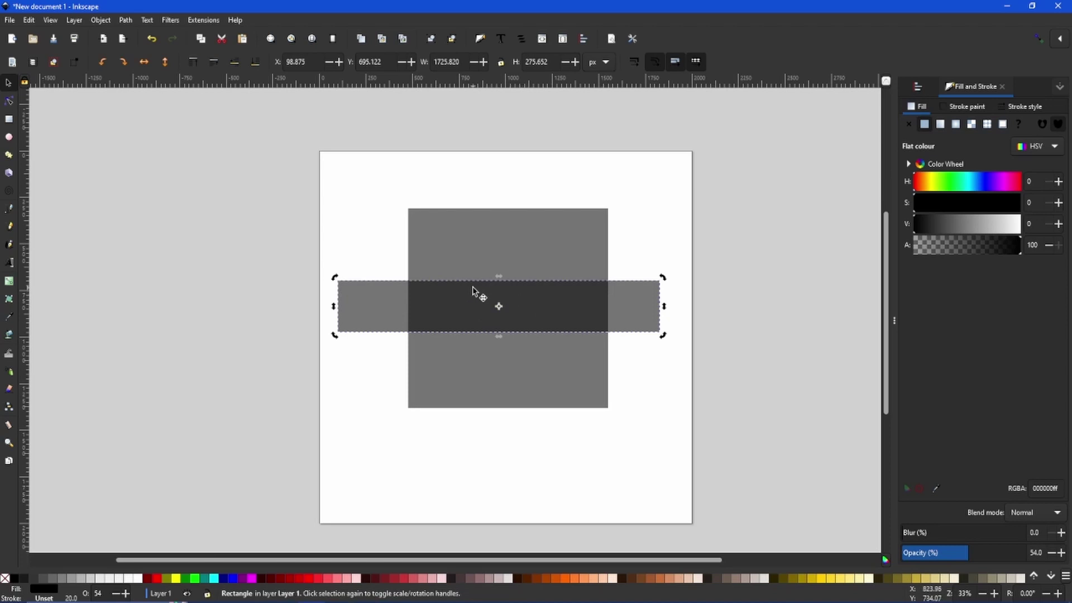
Step: Subtract the bar from the square with Path > Difference and shift the result slightly right
key(ctrl)
ctrl+click(494, 256)
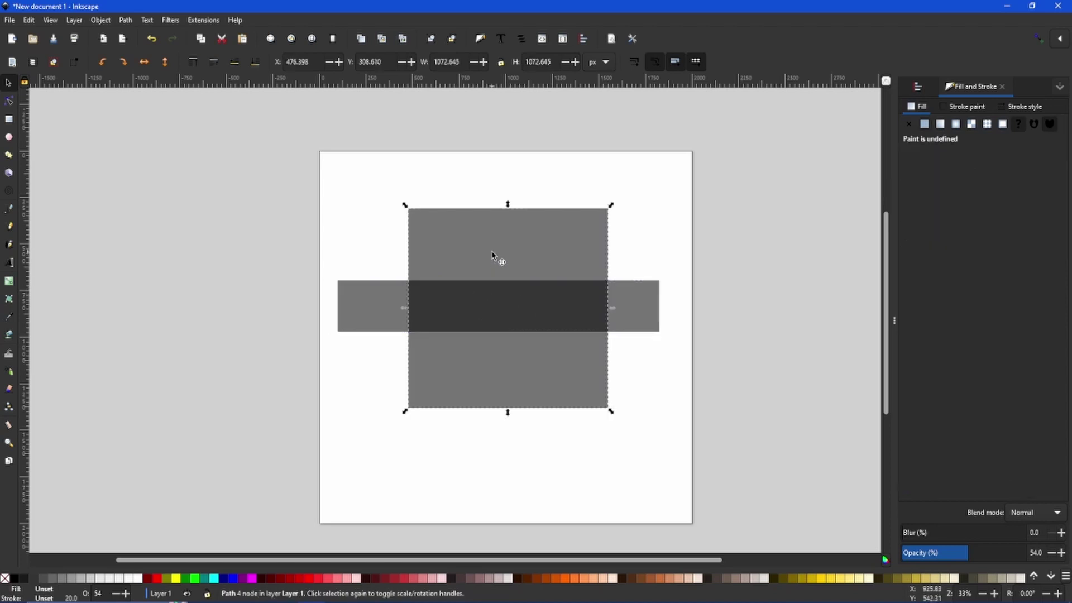
key(Escape)
click(599, 306)
shift+click(568, 280)
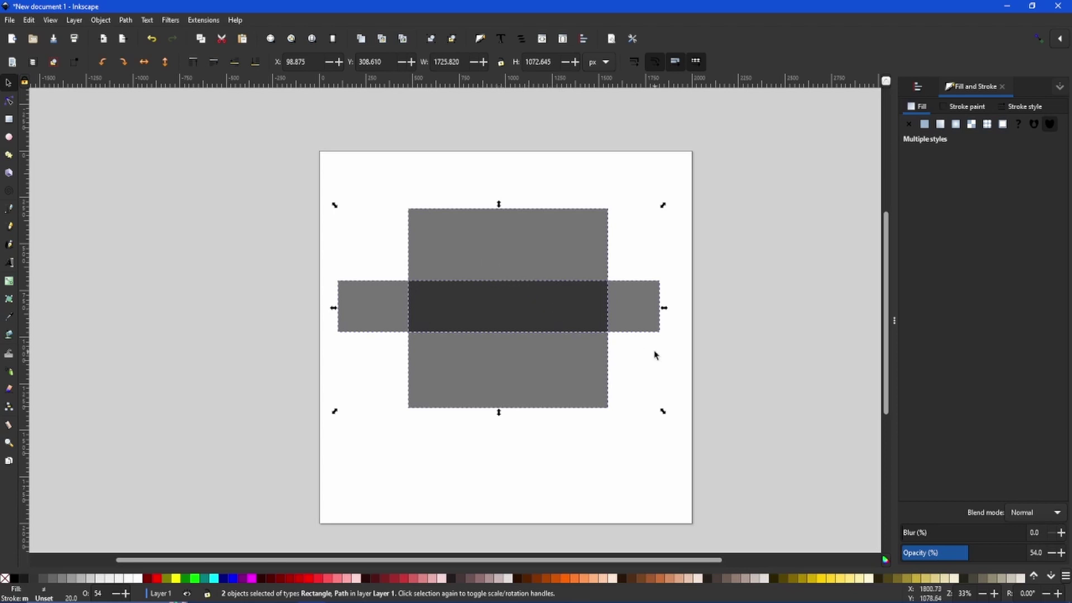
click(130, 19)
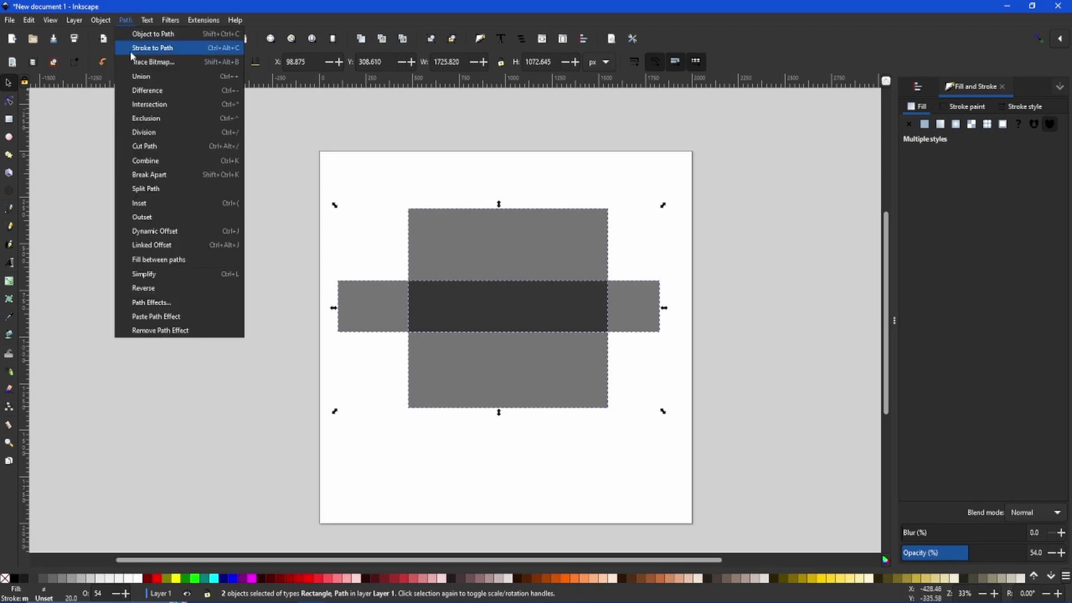
click(144, 92)
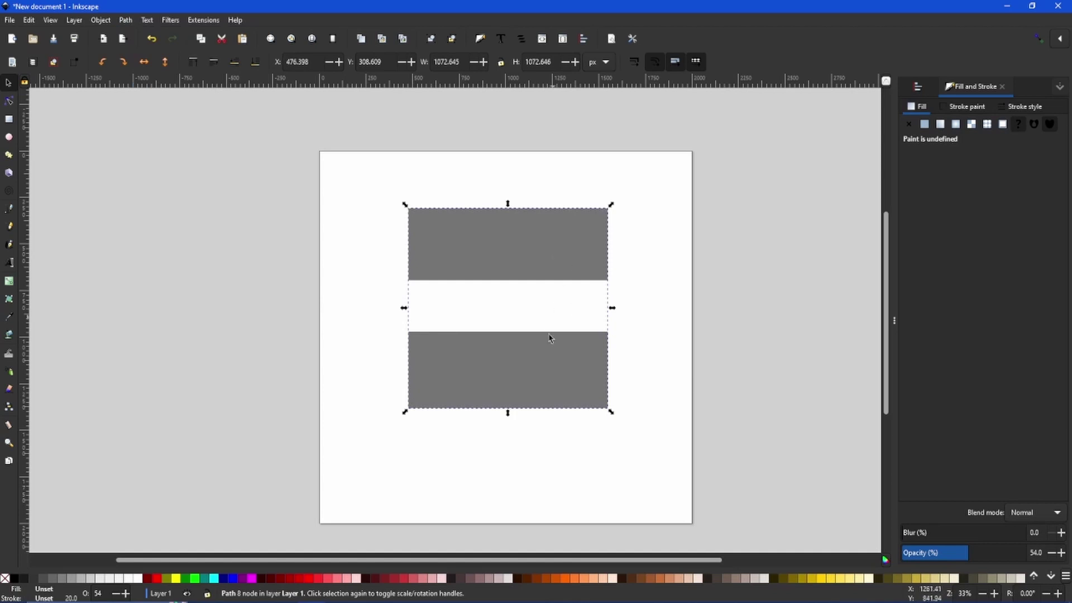
mouse_move(486, 253)
mouse_down()
mouse_move(567, 185)
mouse_move(546, 103)
mouse_move(459, 274)
mouse_move(505, 266)
mouse_move(504, 255)
mouse_up()
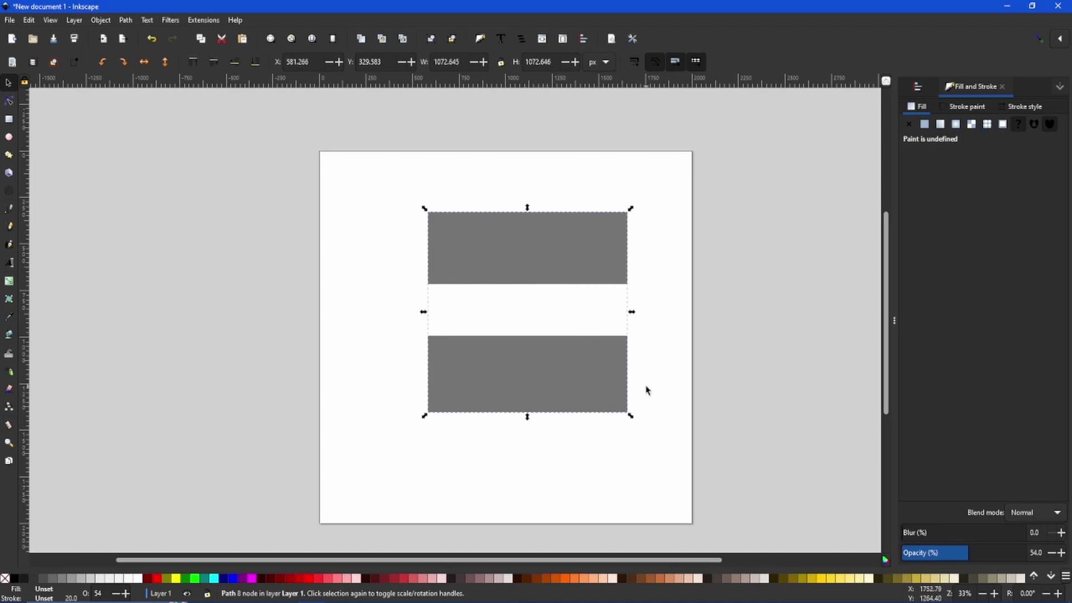
Step: Undo the cut and move the bar up over the square's top edge, trying Difference again then undoing it
key(ctrl+z)
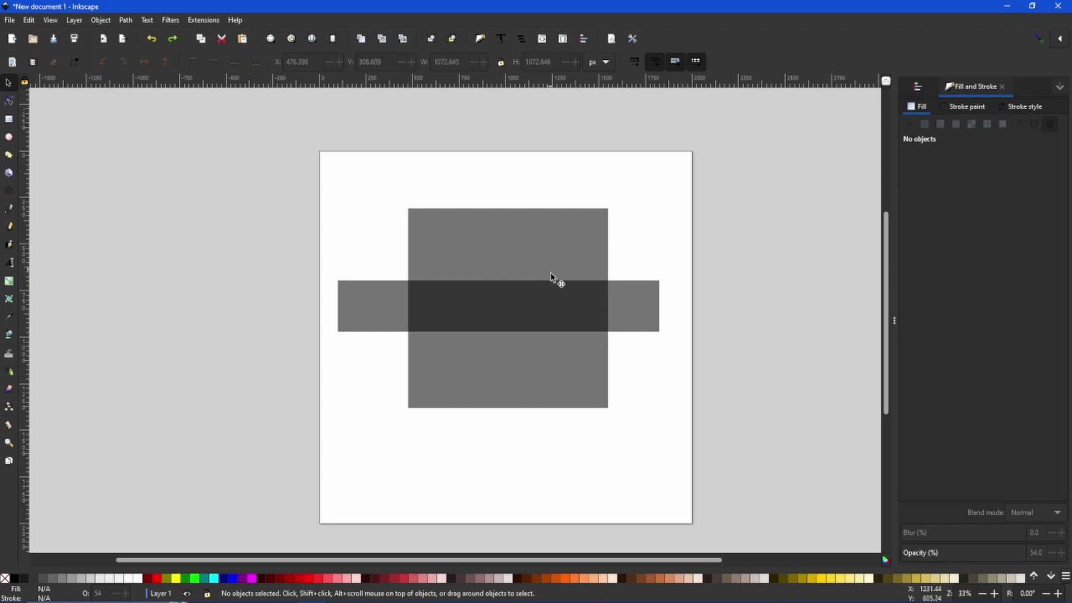
mouse_move(550, 314)
mouse_down()
mouse_move(561, 225)
mouse_move(561, 235)
mouse_up()
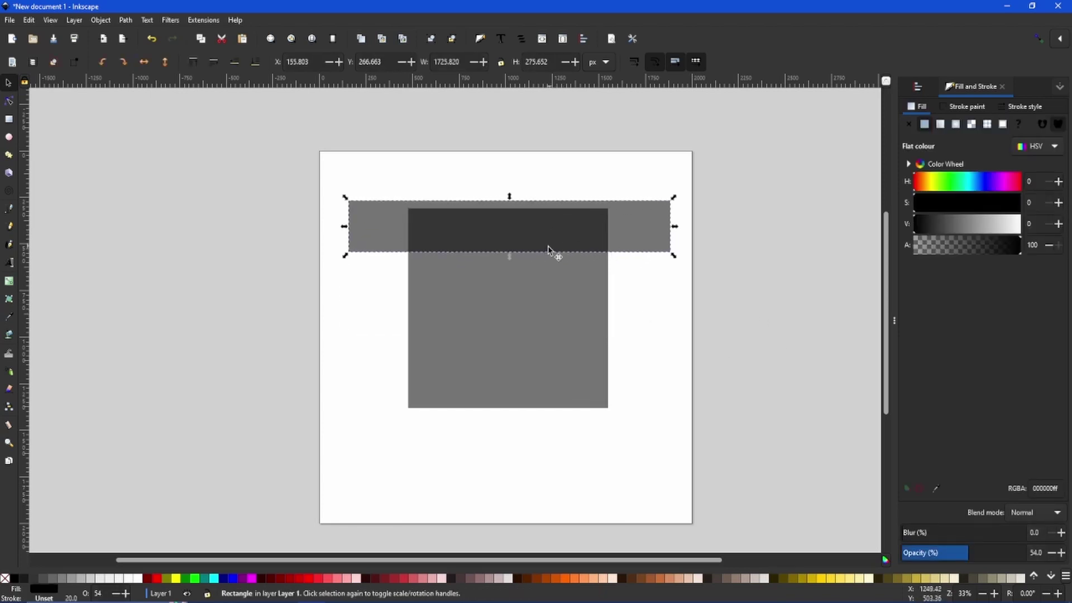
click(7, 101)
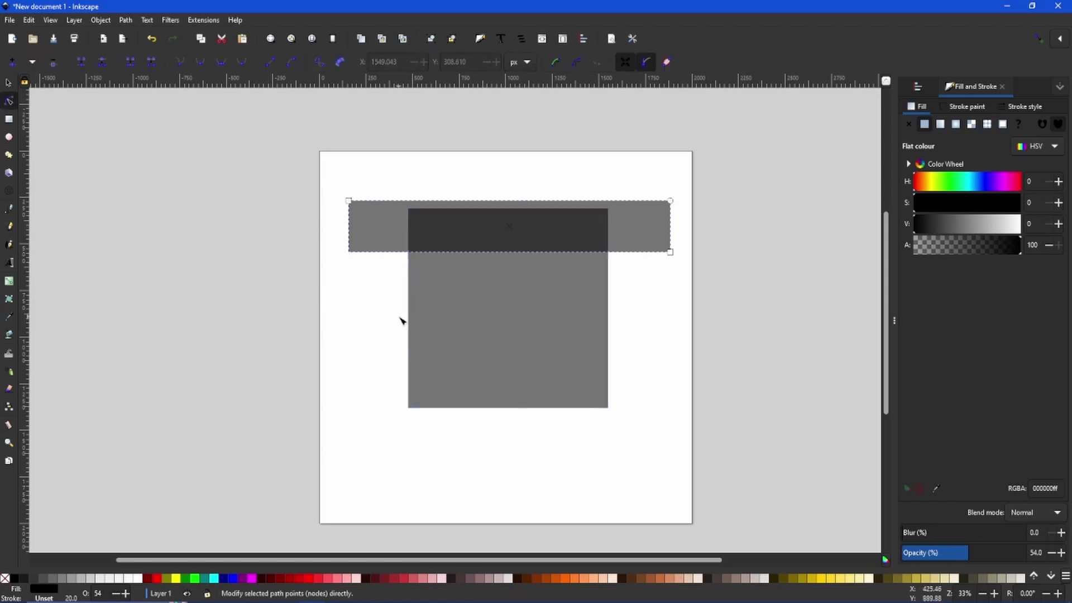
shift+click(425, 292)
click(126, 20)
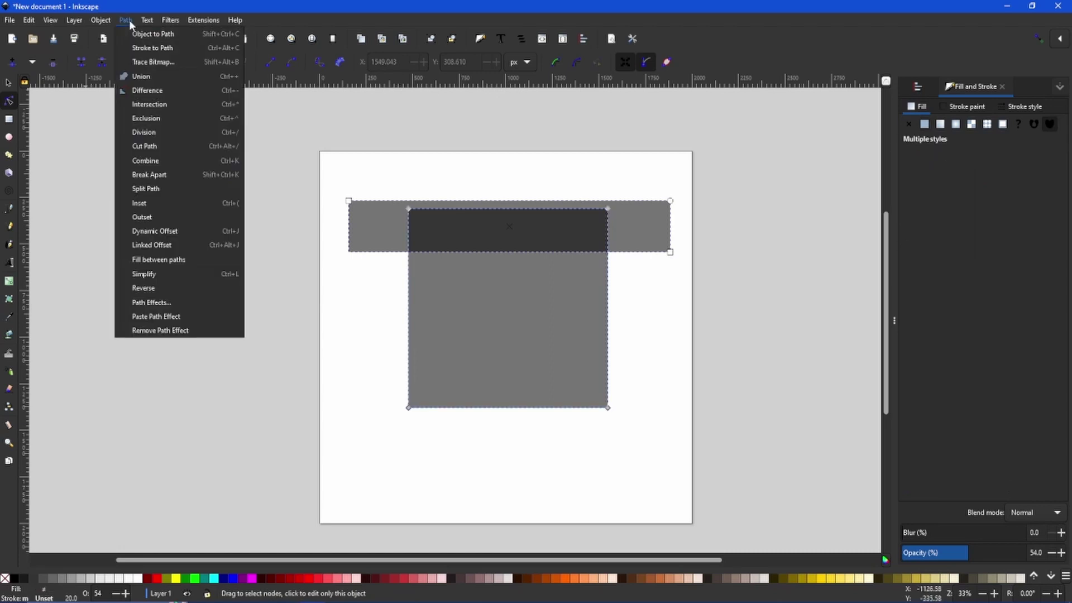
click(148, 91)
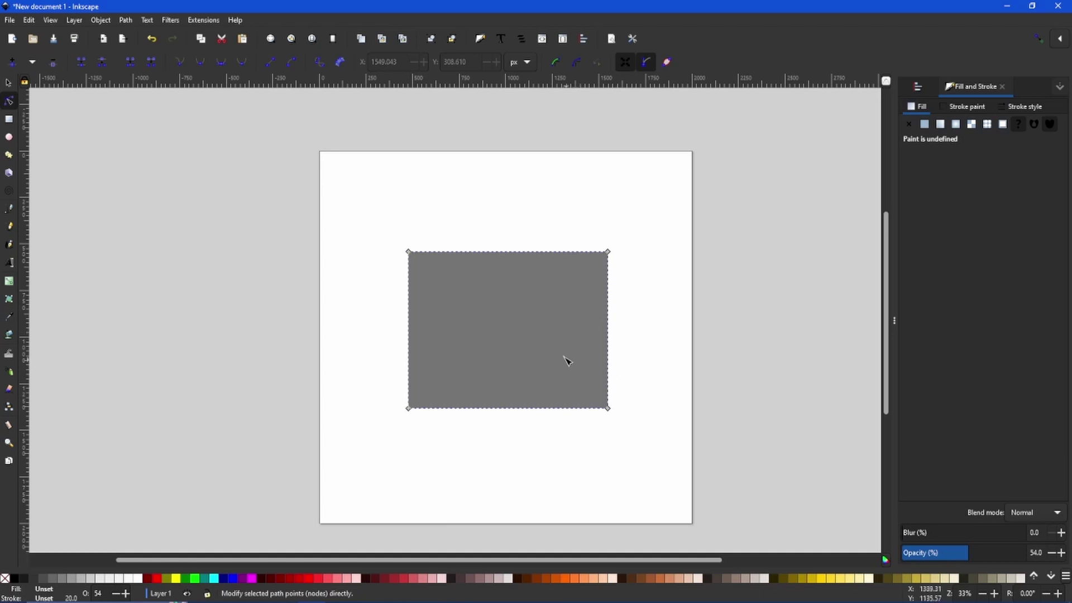
key(ctrl+z)
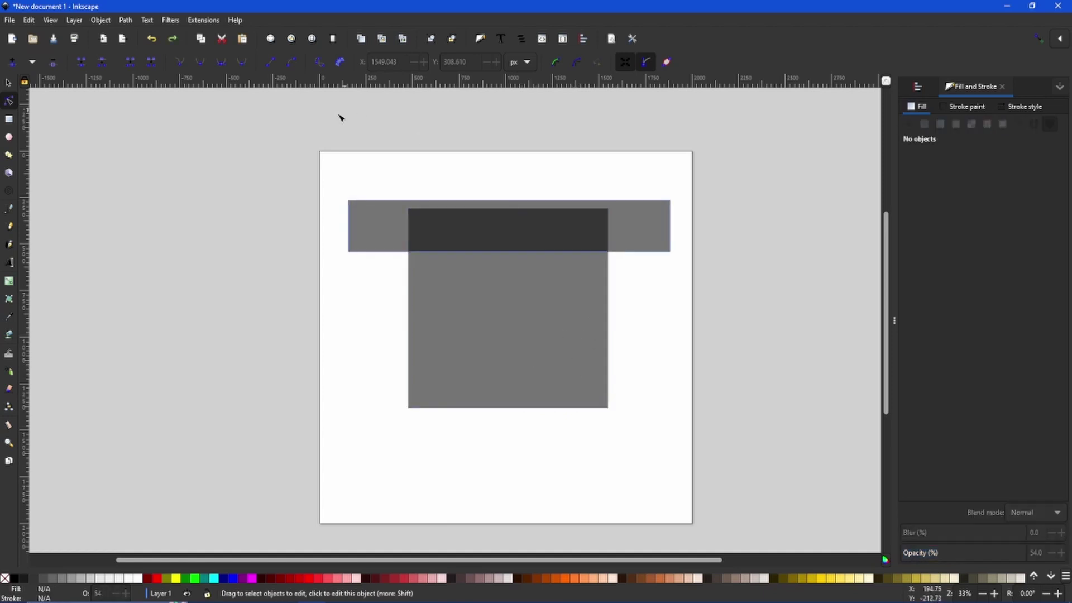
Step: Move the bar down across the square's middle, try Exclusion and undo it, then reselect both shapes
key(s)
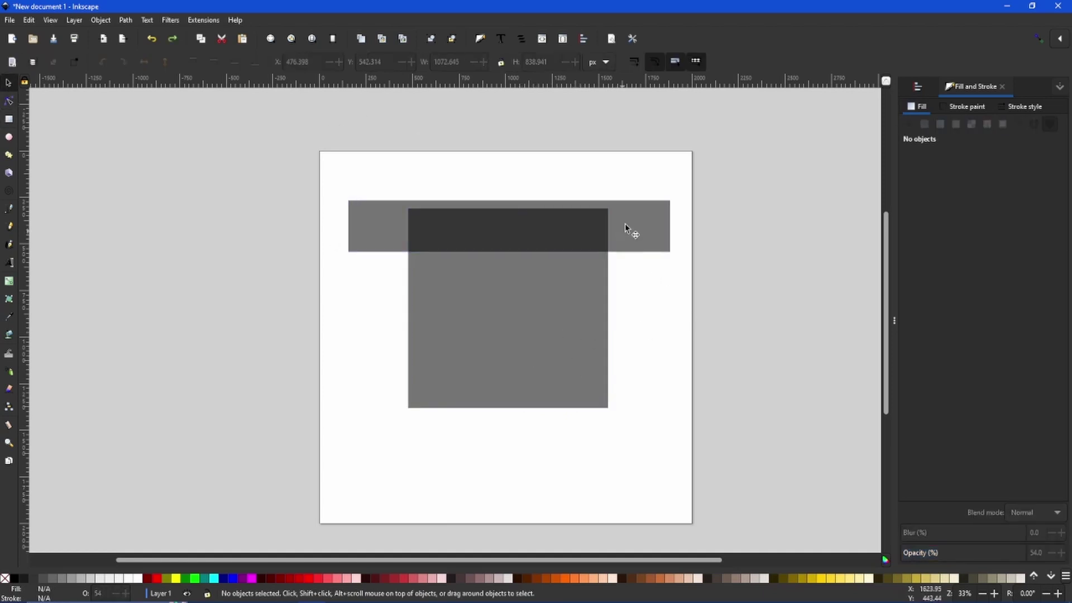
drag(638, 226, 637, 317)
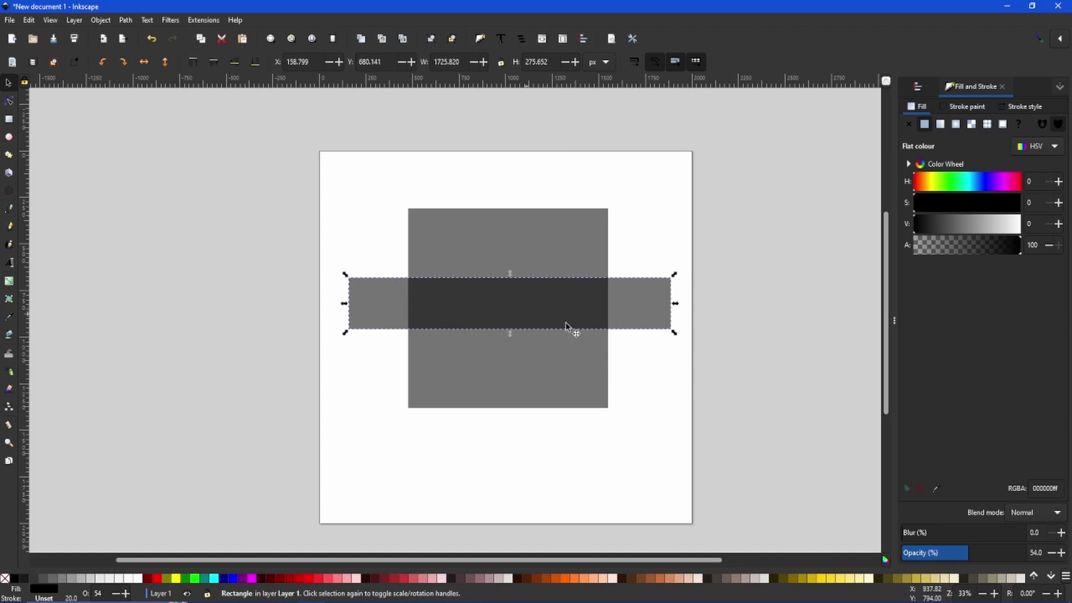
shift+click(572, 267)
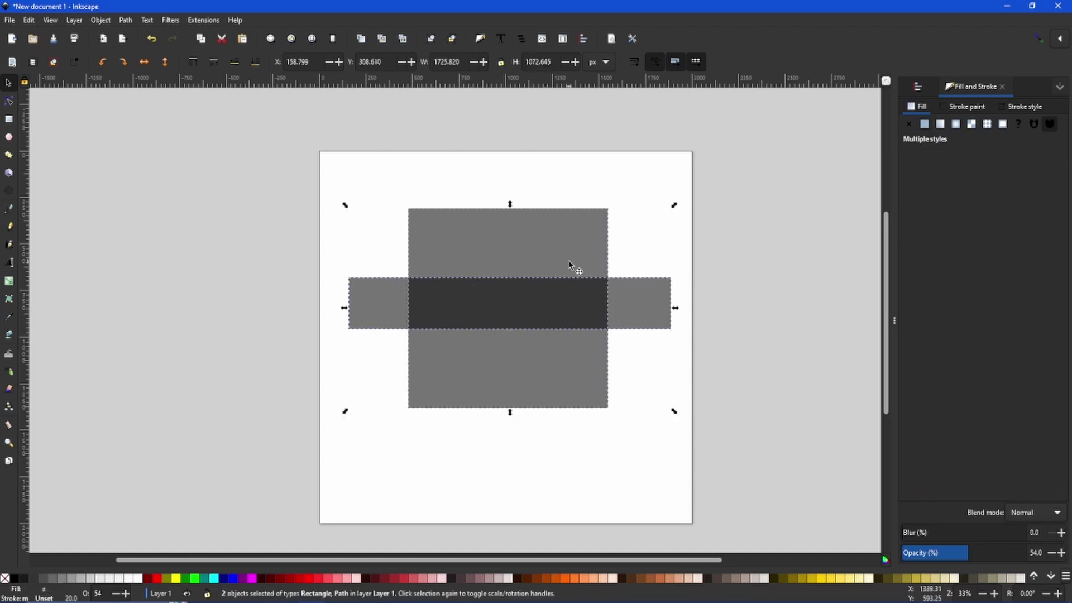
click(125, 20)
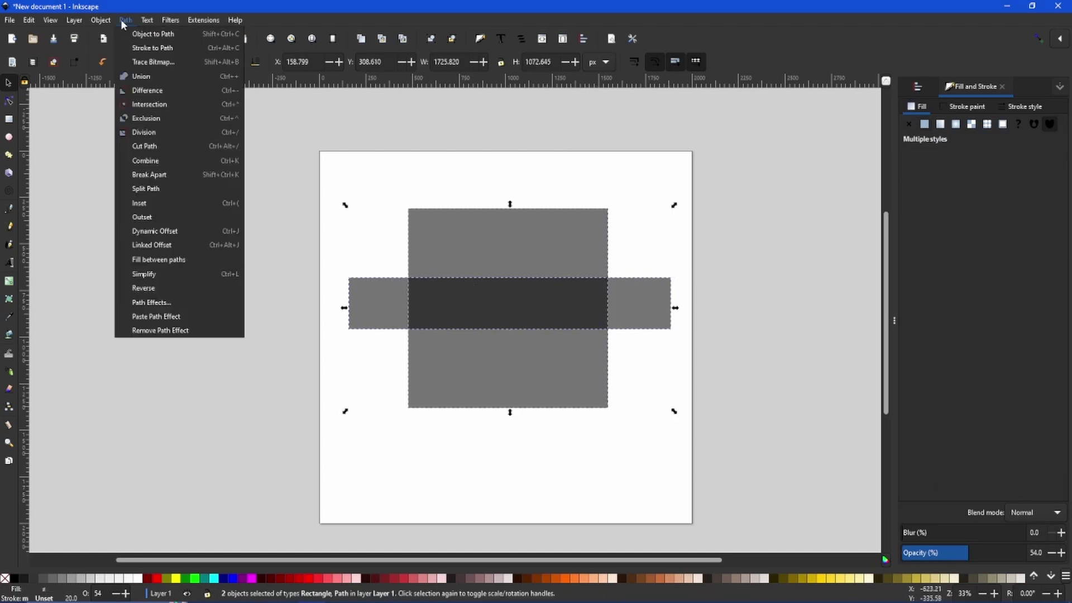
click(146, 118)
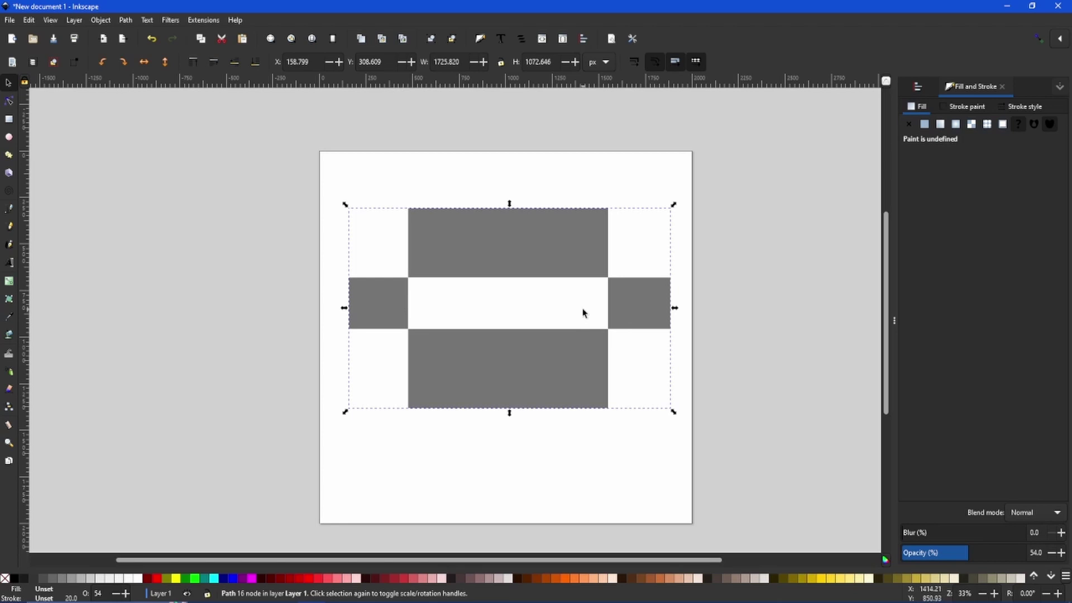
key(ctrl+z)
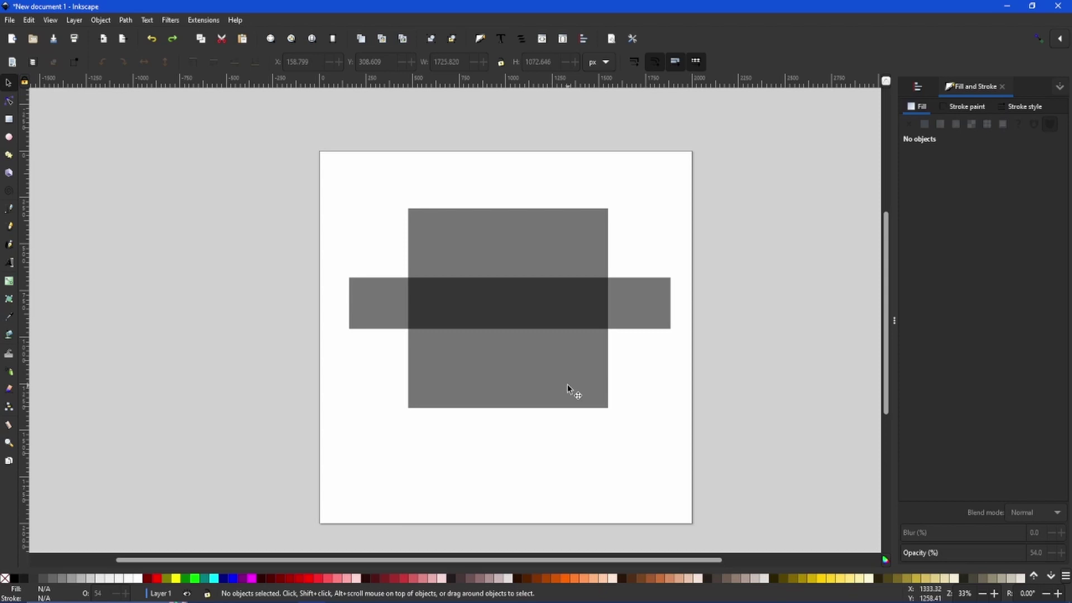
click(410, 307)
shift+click(465, 243)
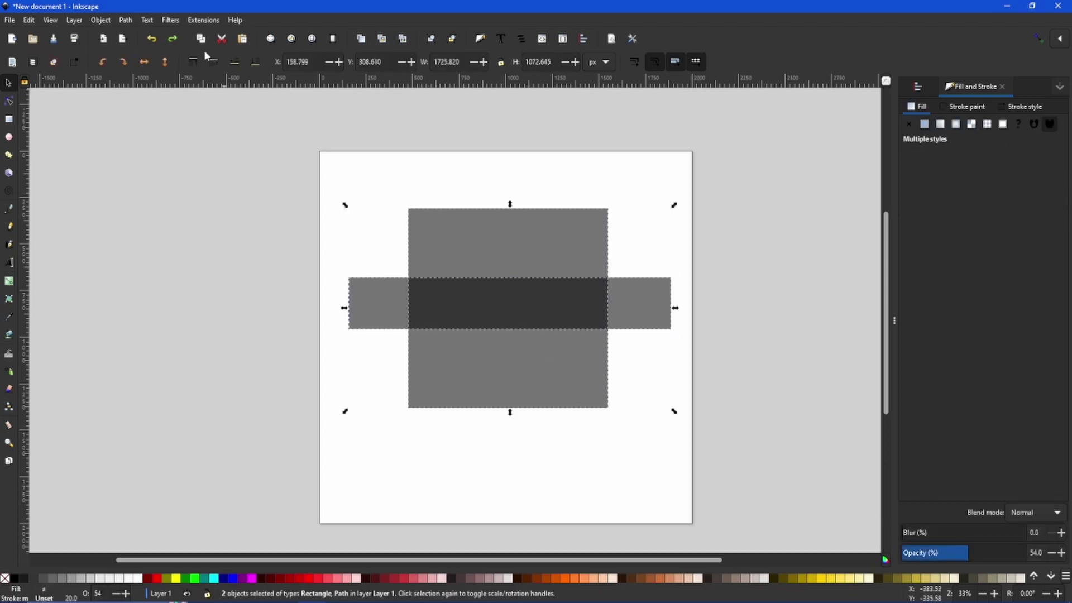
click(121, 22)
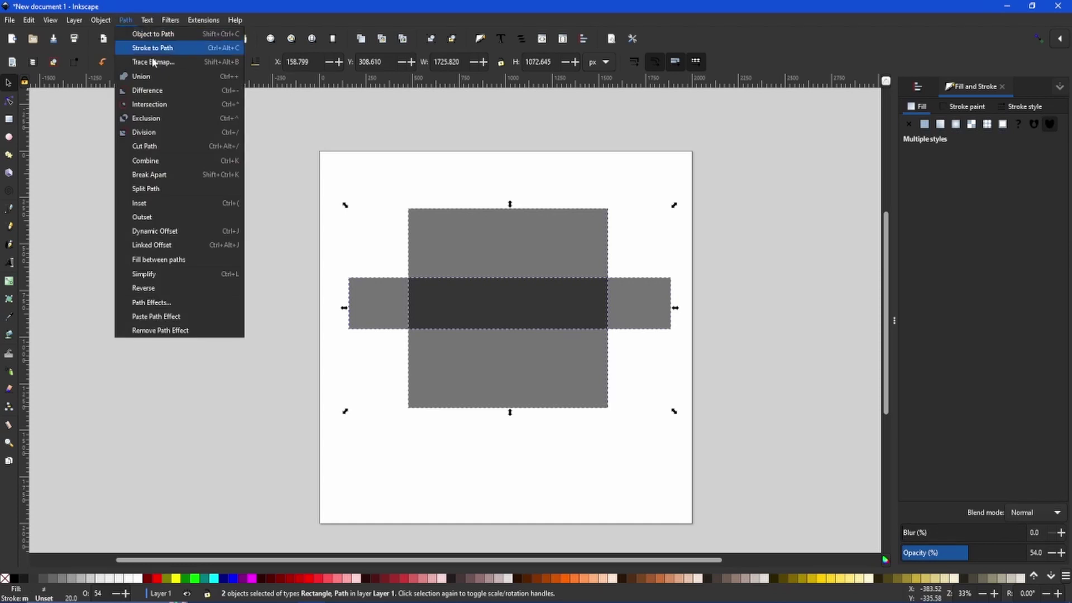
click(159, 105)
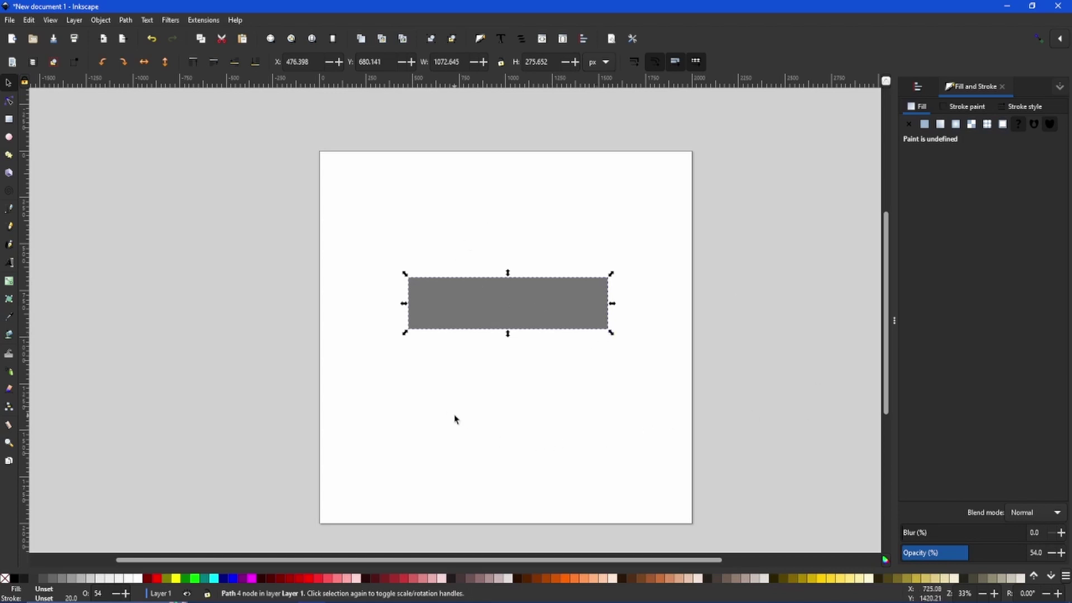
key(ctrl+z)
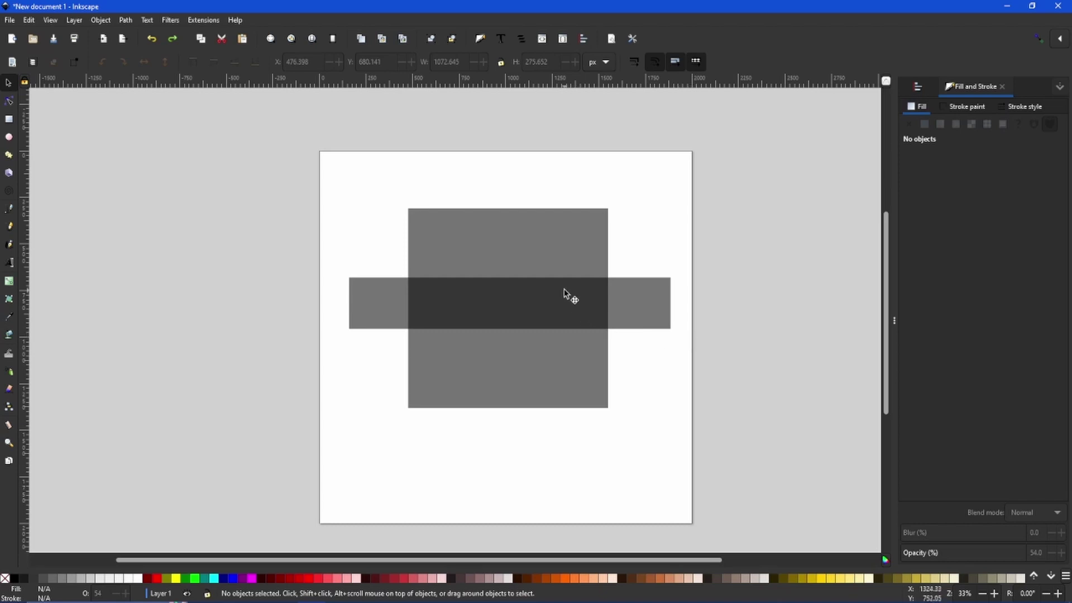
click(557, 262)
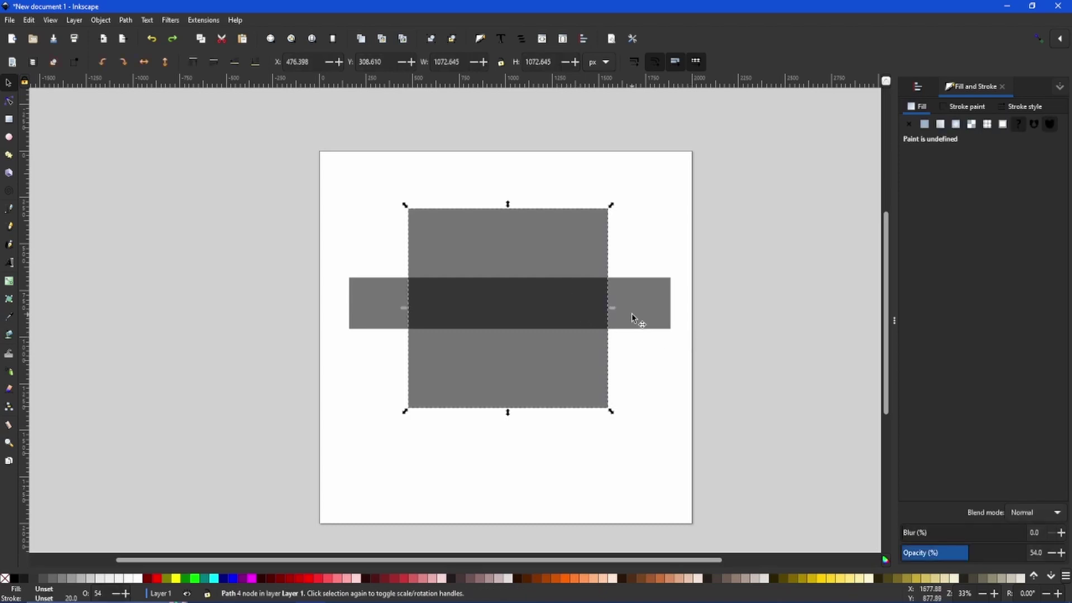
shift+click(667, 314)
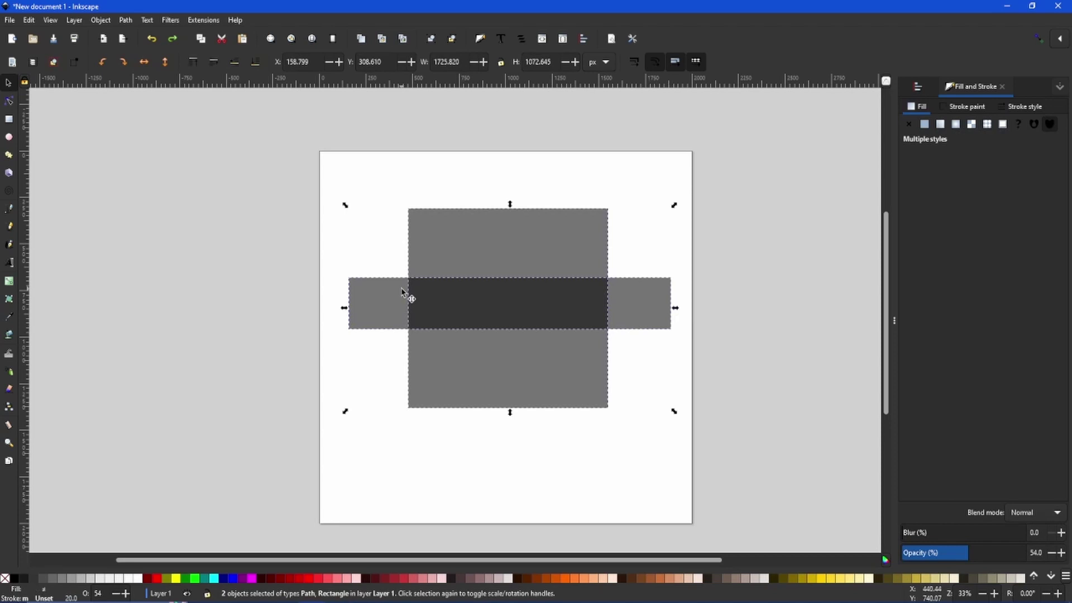
click(126, 21)
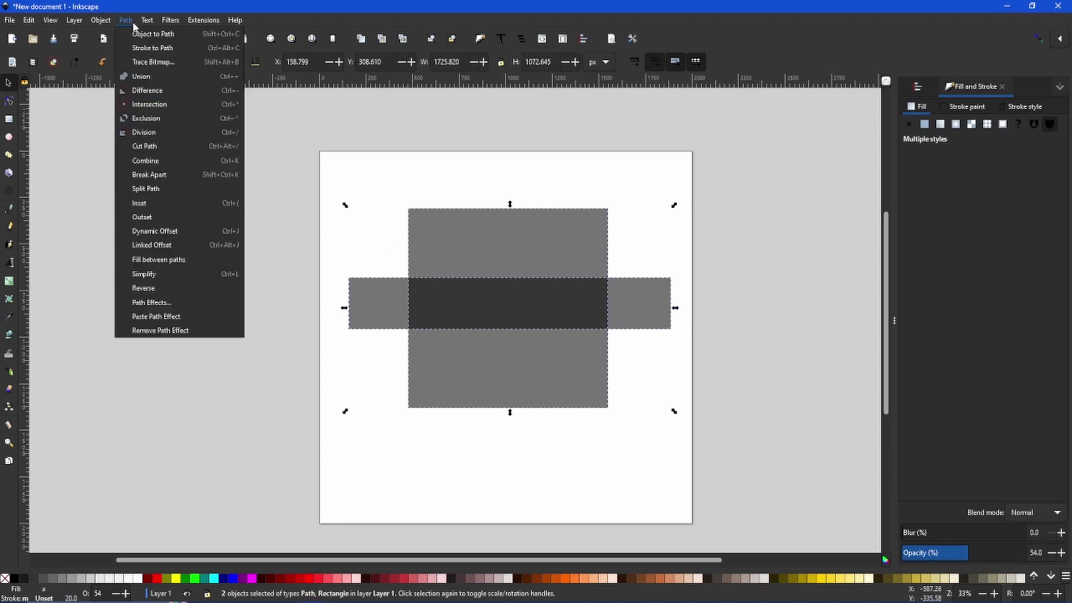
click(142, 77)
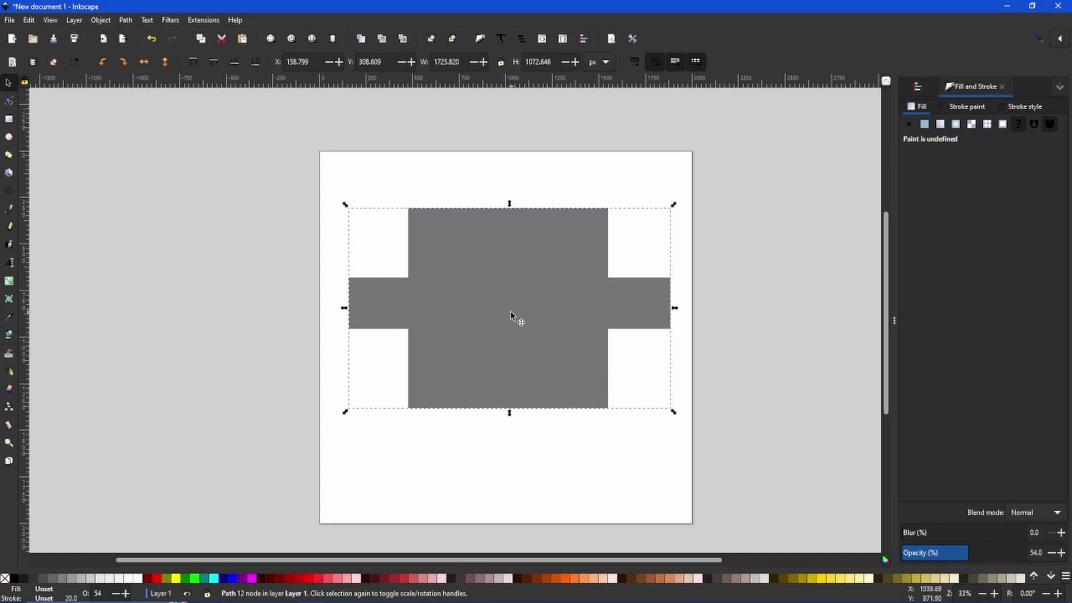
key(ctrl+z)
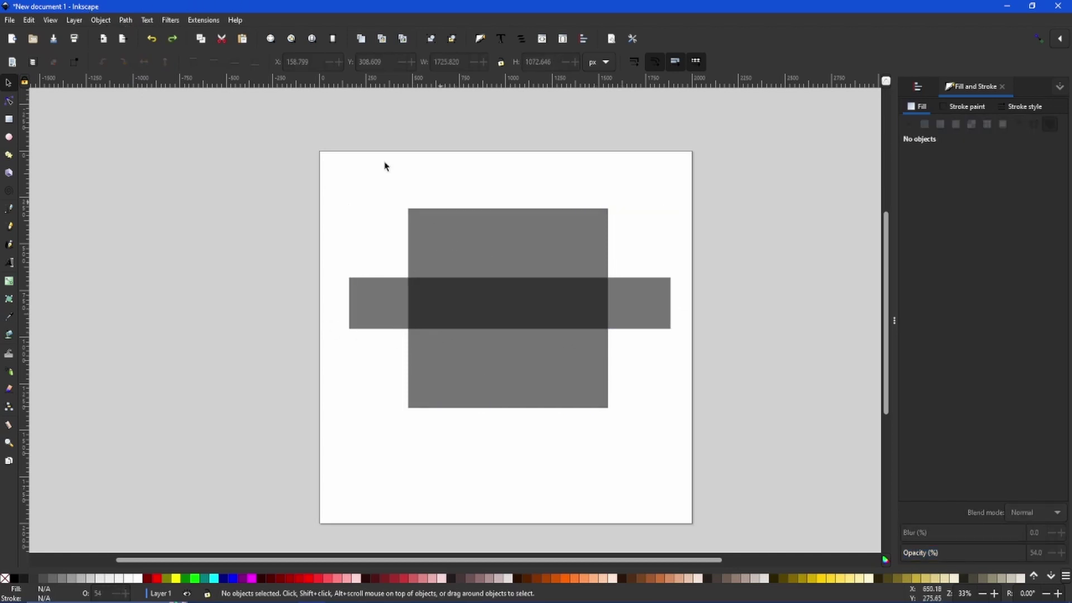
Step: Combine the square and bar with Exclusion and shrink the result to about 57%
drag(306, 167, 698, 550)
scroll(559, 379, up, 5)
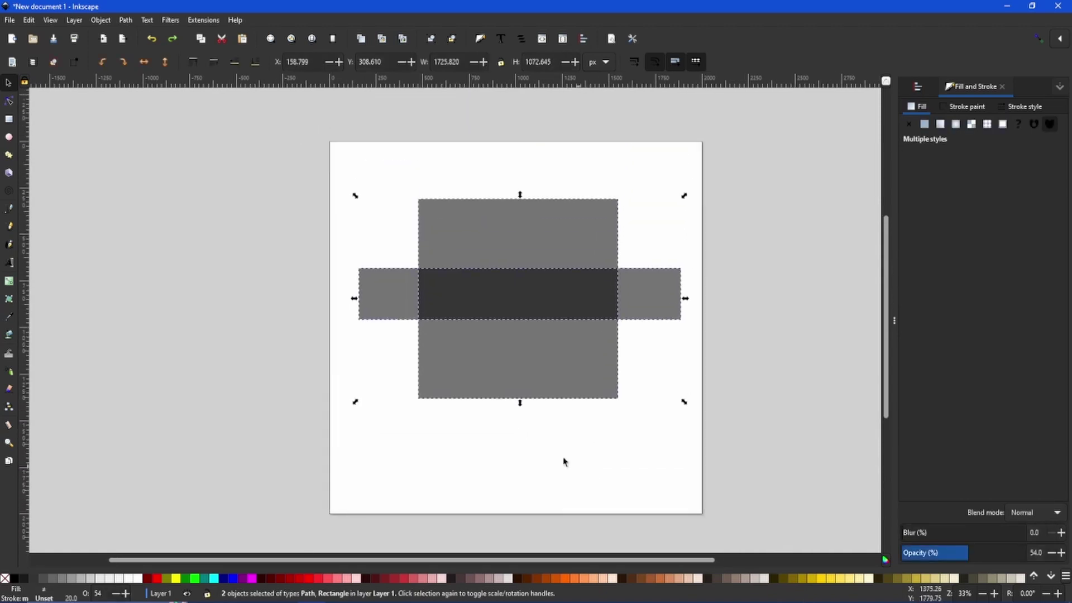
click(125, 20)
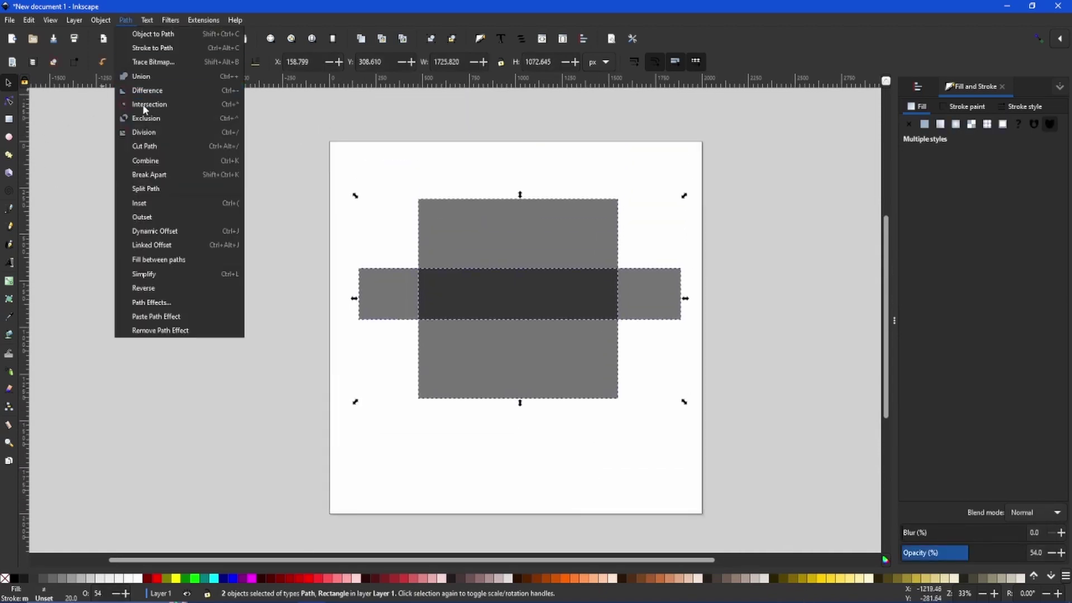
click(145, 118)
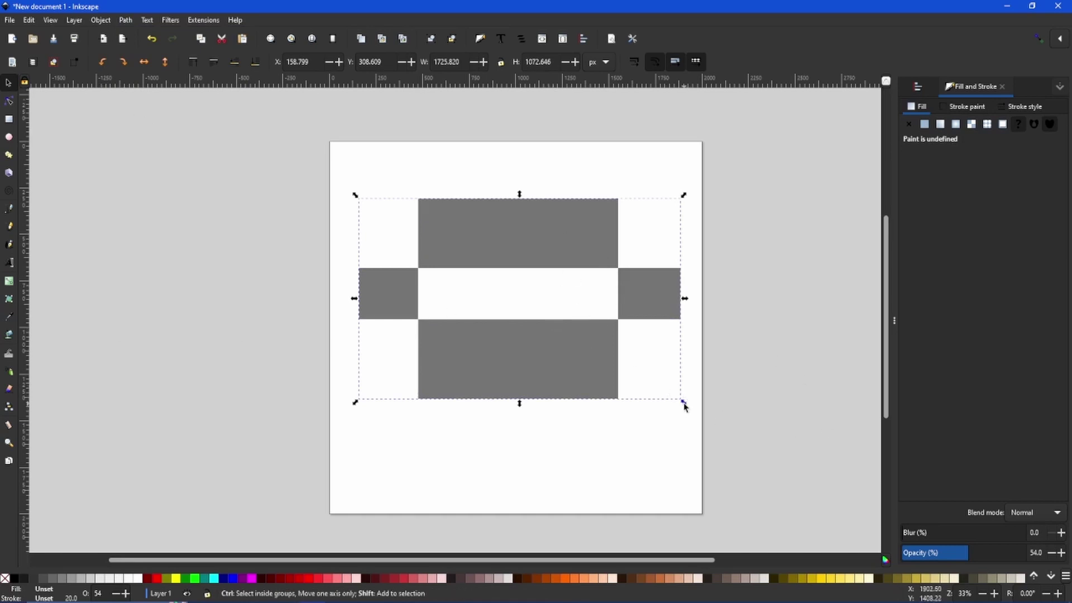
mouse_move(684, 402)
mouse_down()
mouse_move(614, 369)
mouse_move(666, 395)
mouse_up()
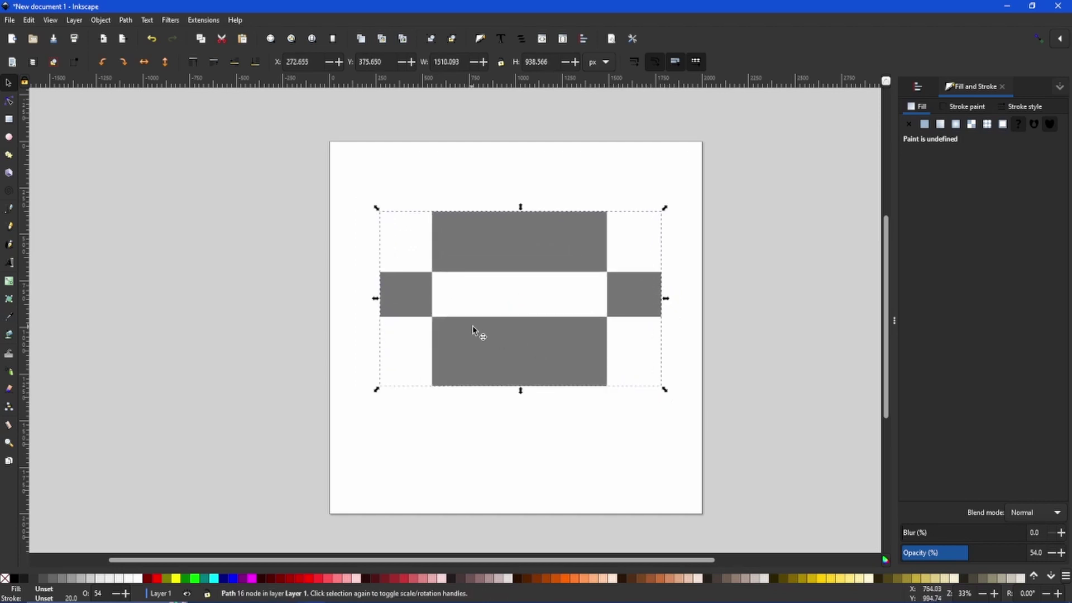
click(606, 373)
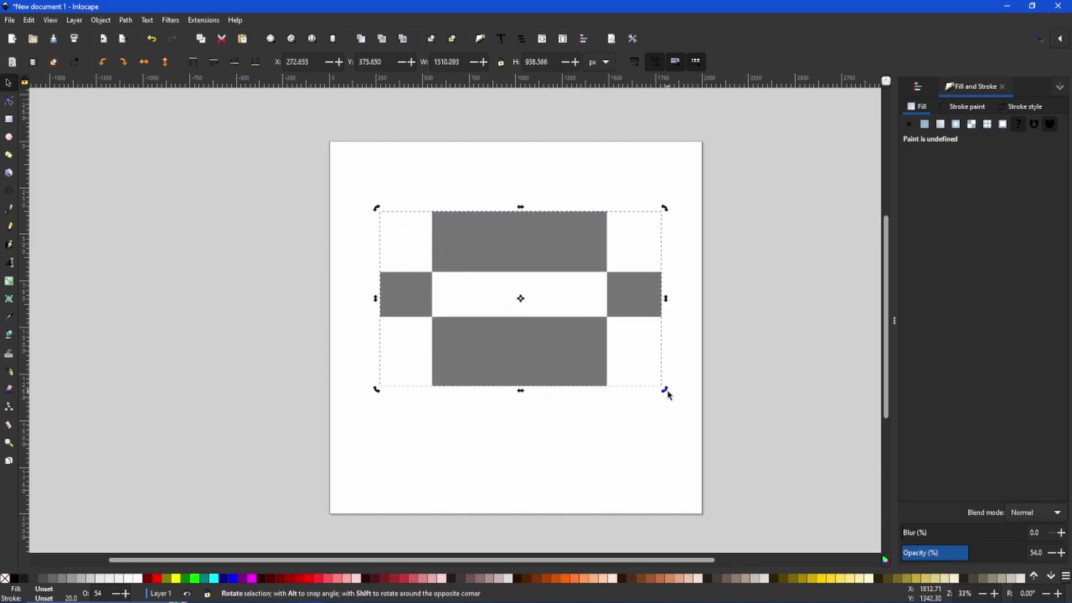
drag(666, 391, 476, 495)
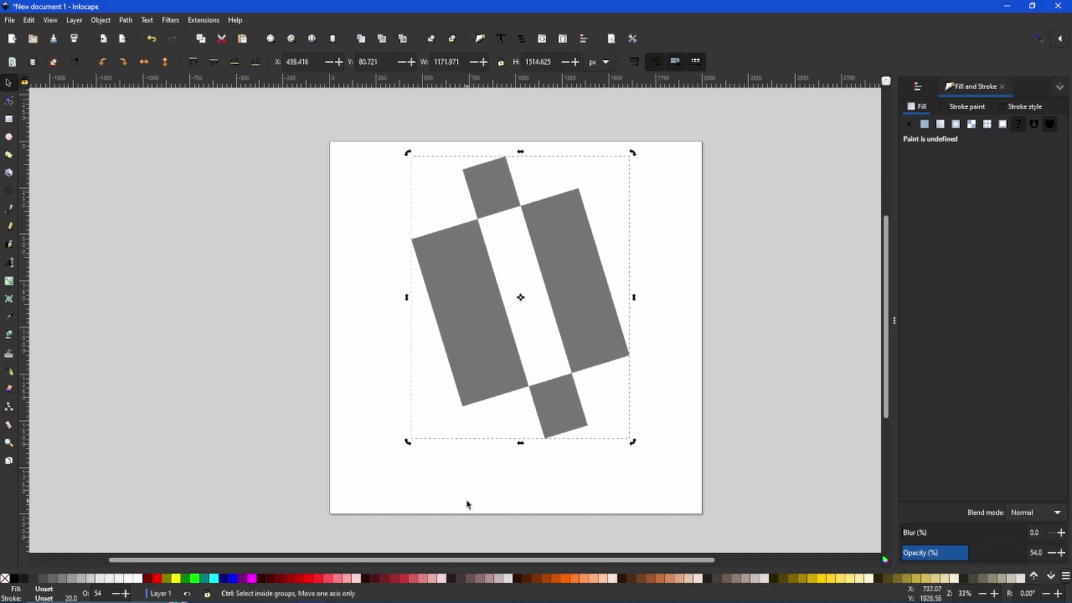
key(ctrl+z)
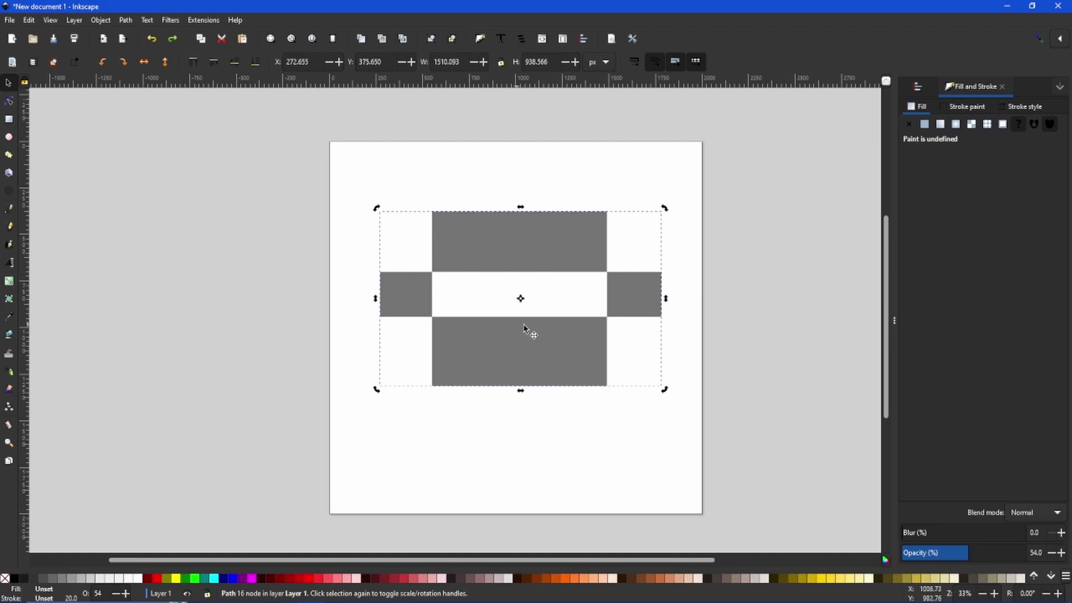
Step: Break the shape apart into four rectangles, then select all four and delete them
click(128, 20)
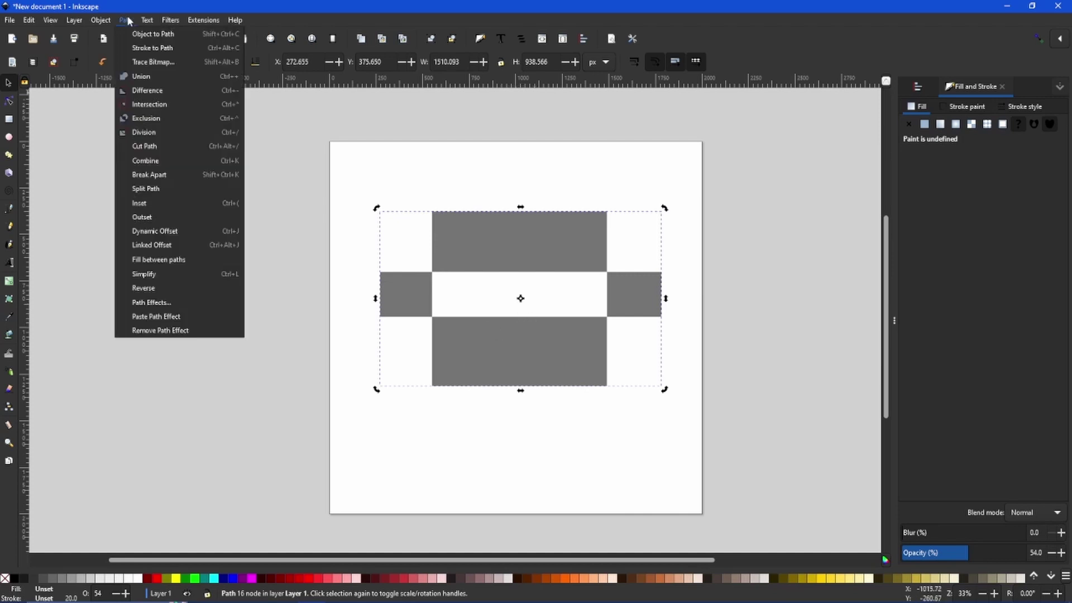
click(156, 175)
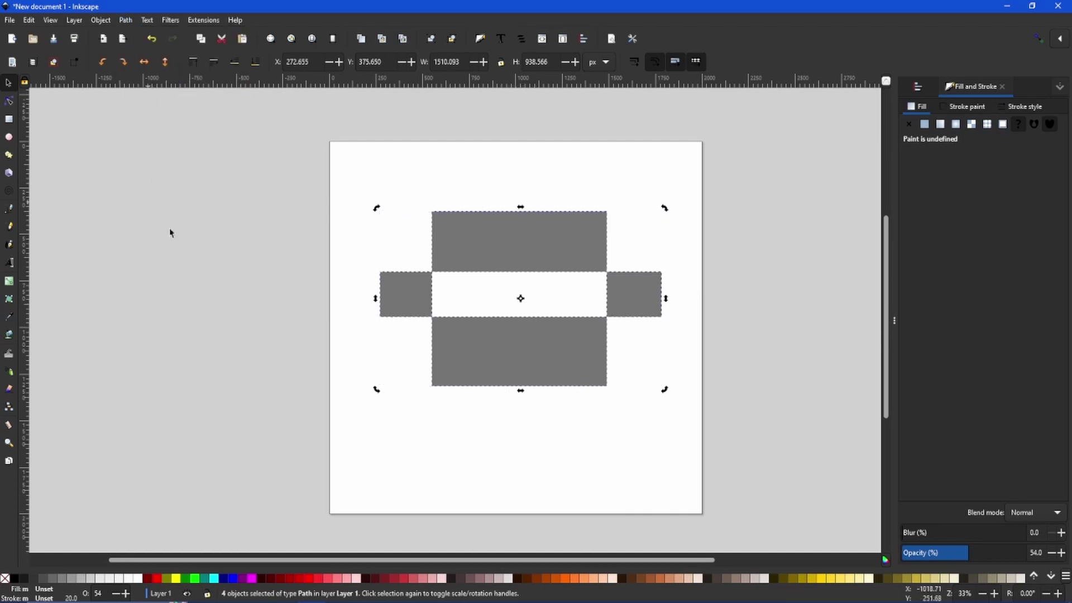
click(283, 340)
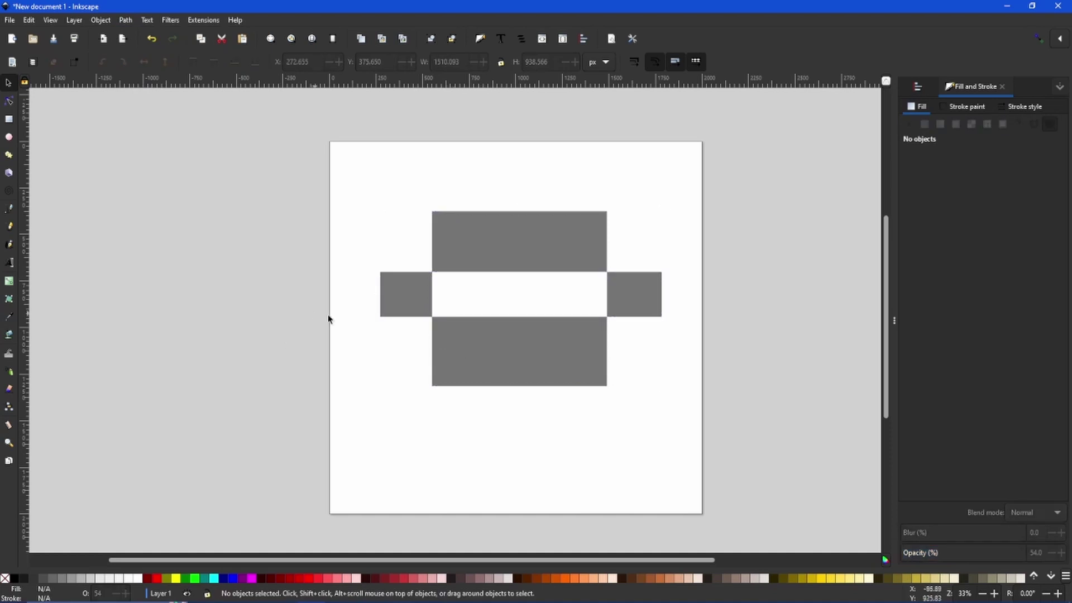
click(395, 306)
click(581, 231)
click(635, 299)
click(531, 366)
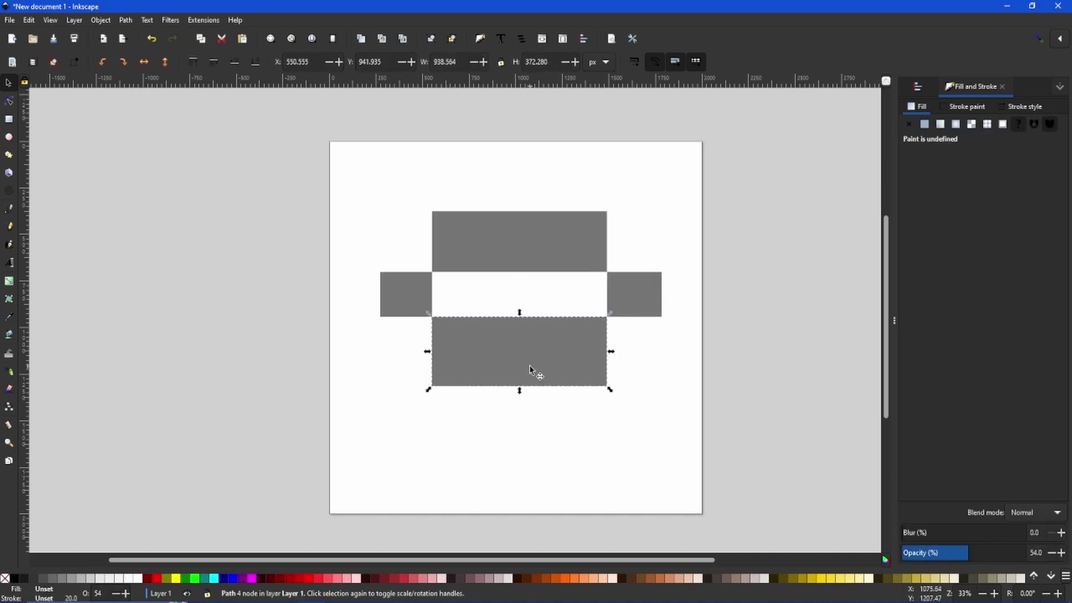
click(397, 282)
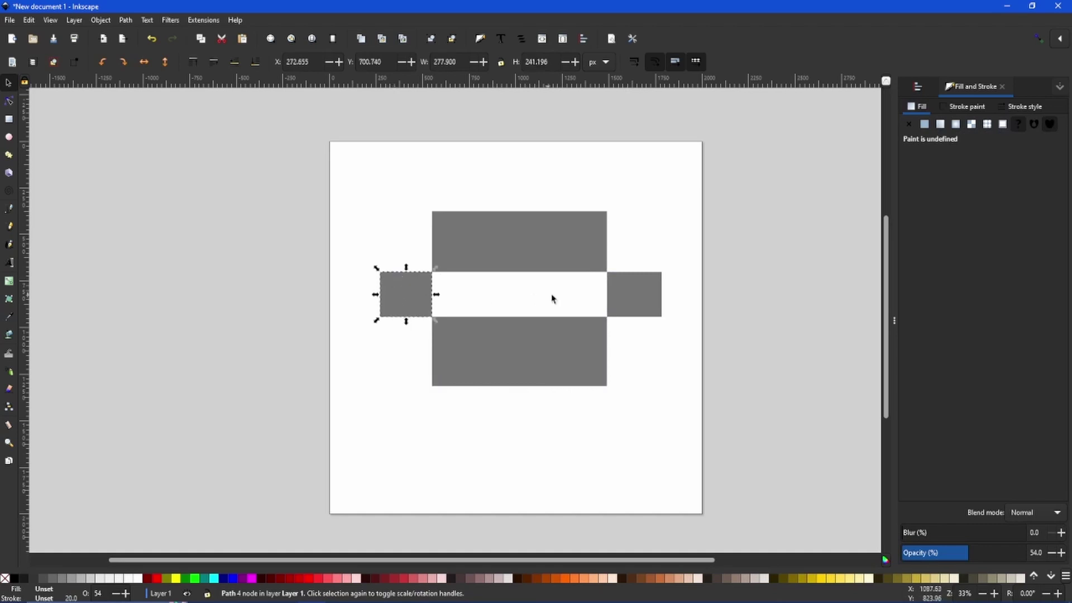
click(545, 262)
click(620, 293)
click(546, 361)
click(409, 307)
drag(291, 151, 807, 499)
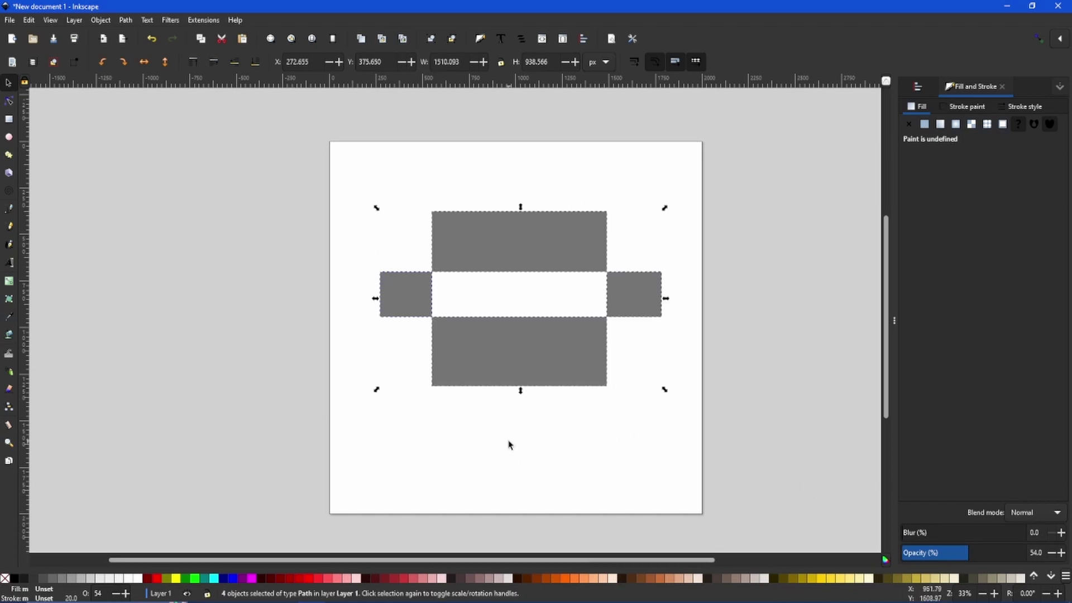
key(Delete)
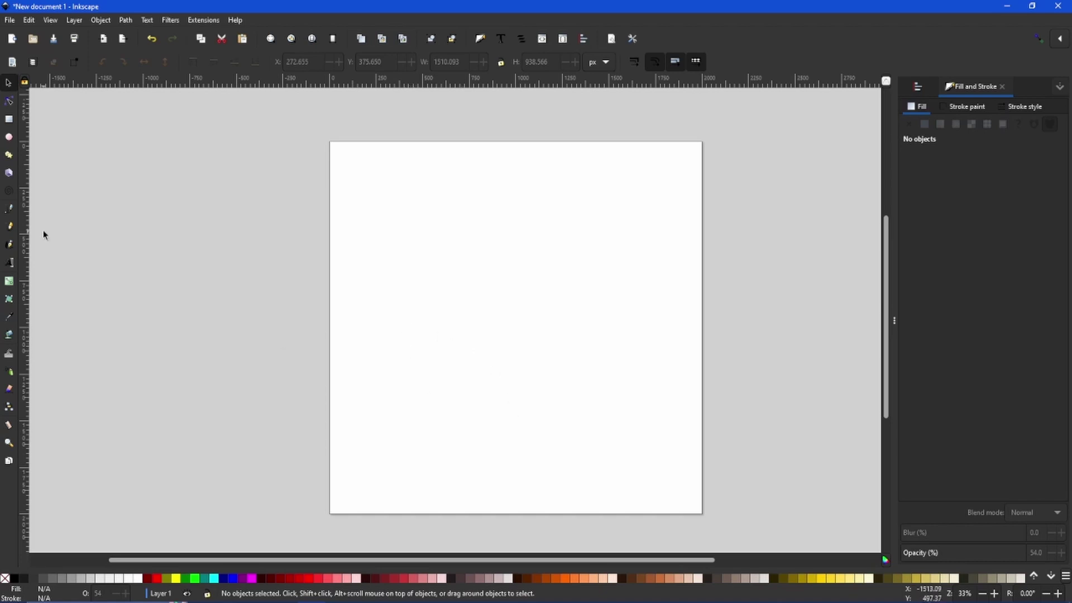
Step: Draw a large circle near the page centre and convert it to a path, undoing a test node drag
click(9, 137)
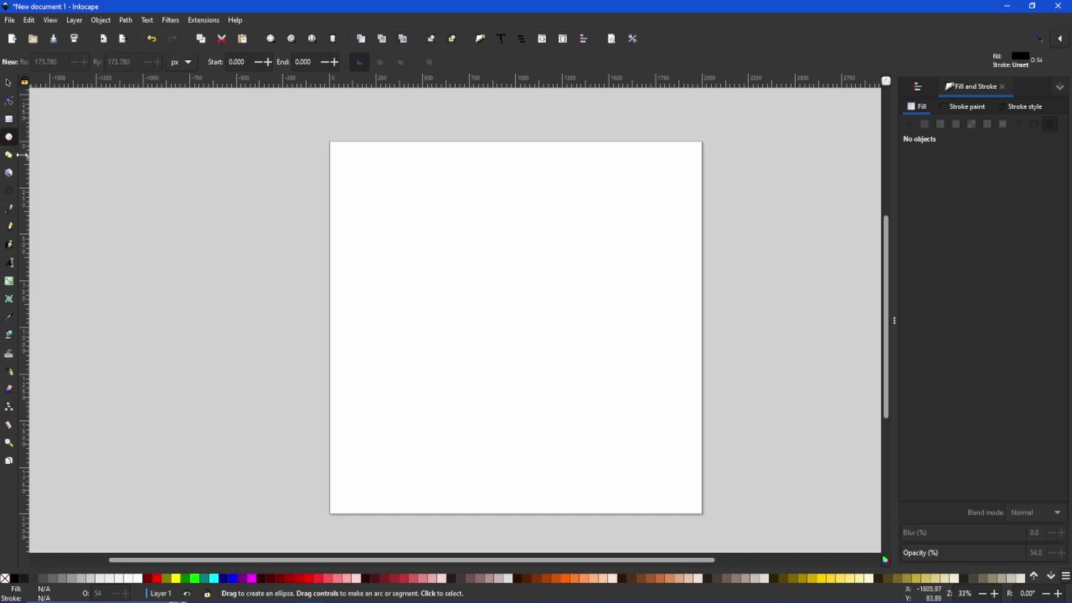
drag(495, 321, 623, 431)
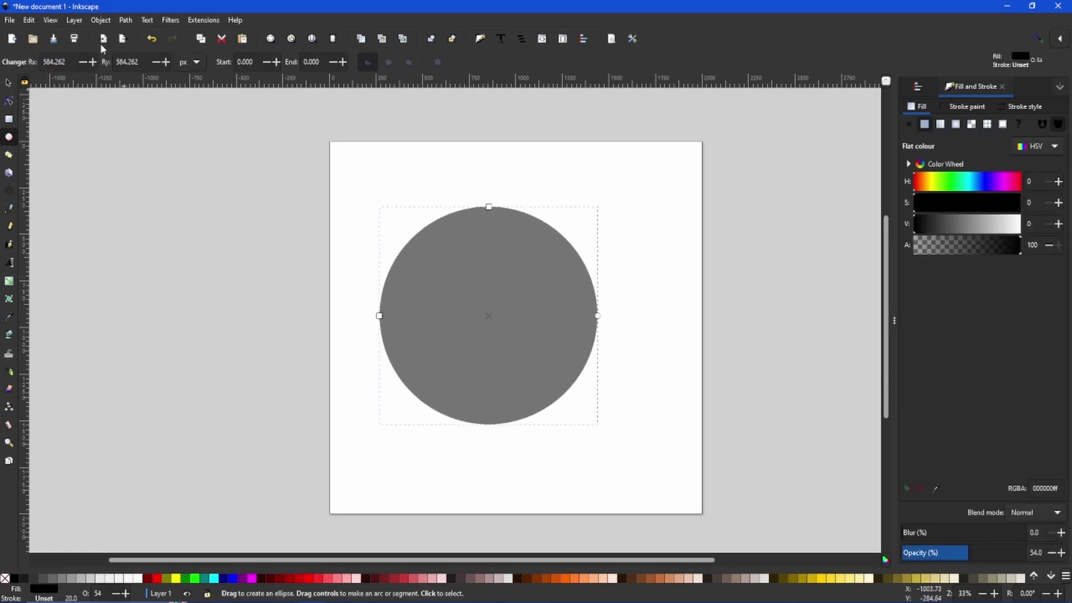
click(126, 19)
click(136, 35)
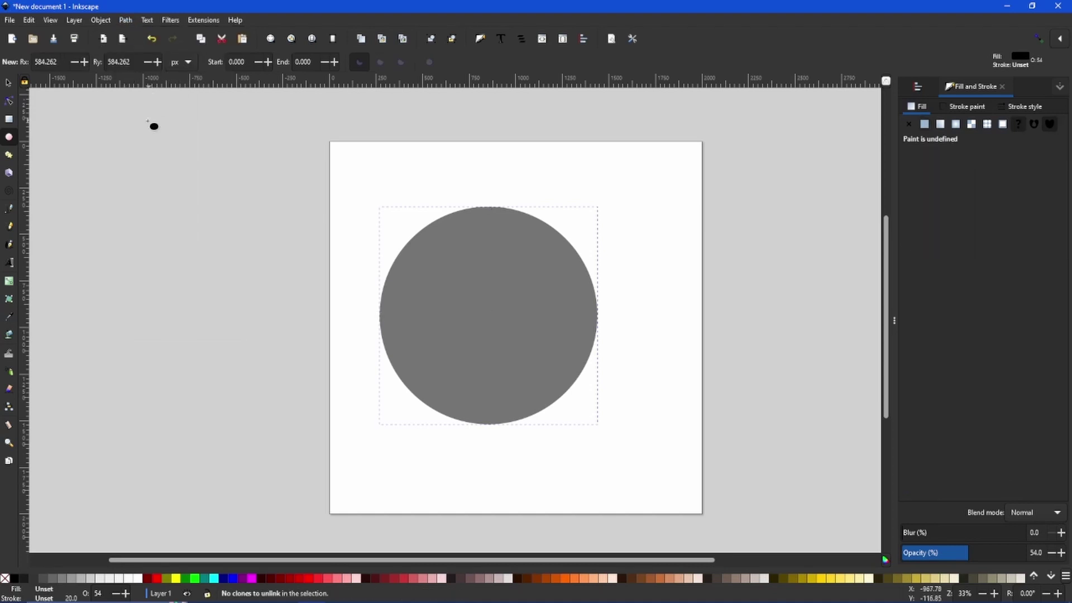
click(9, 102)
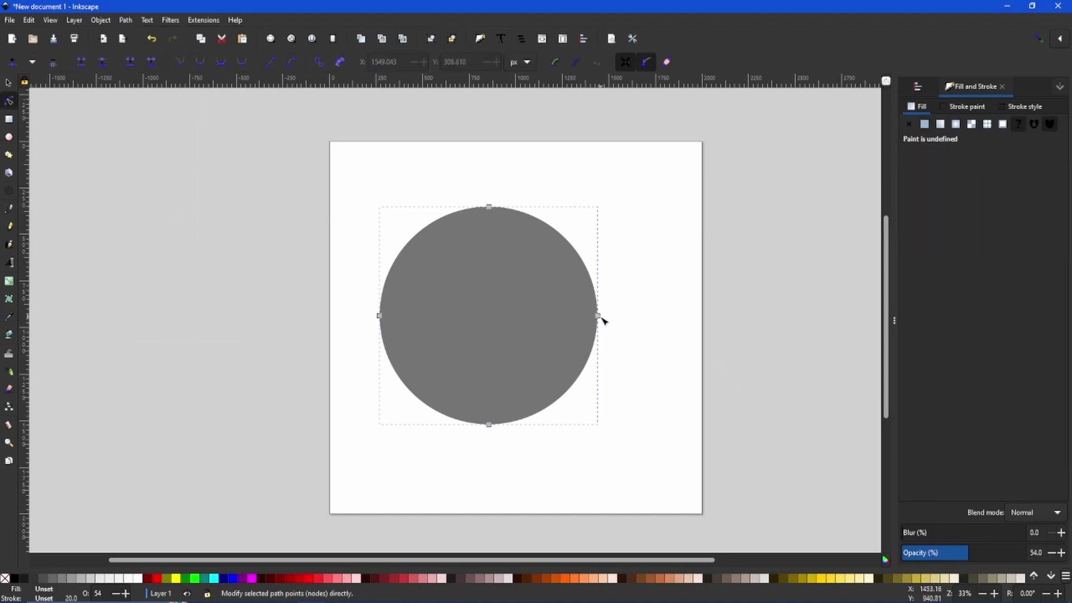
drag(602, 320, 648, 333)
key(ctrl+z)
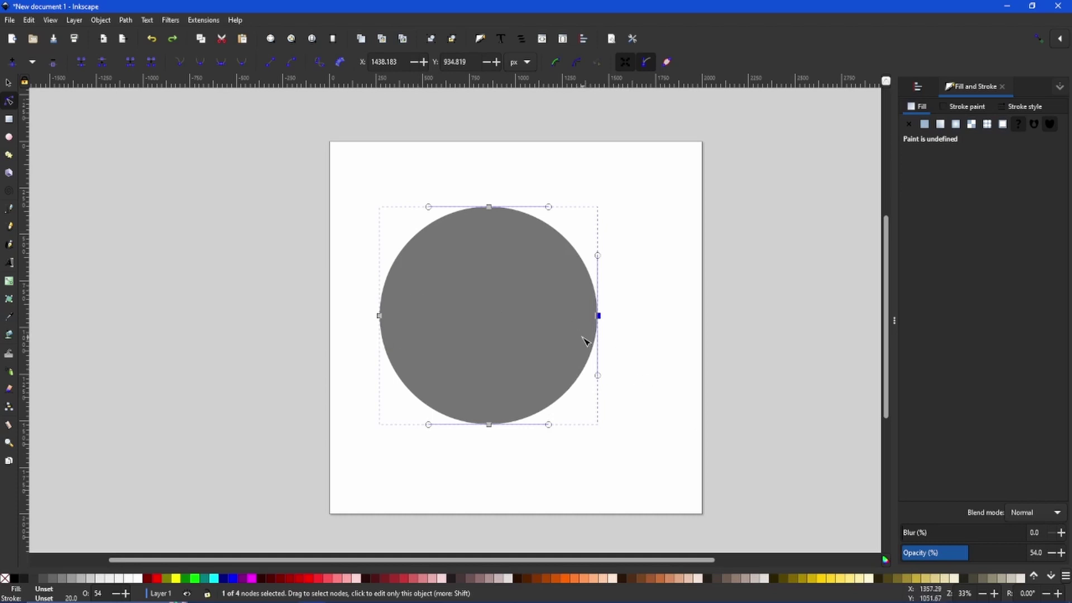
Step: Type EXAMPLE near the page's top-left and apply the a Absolute Empire font
click(10, 262)
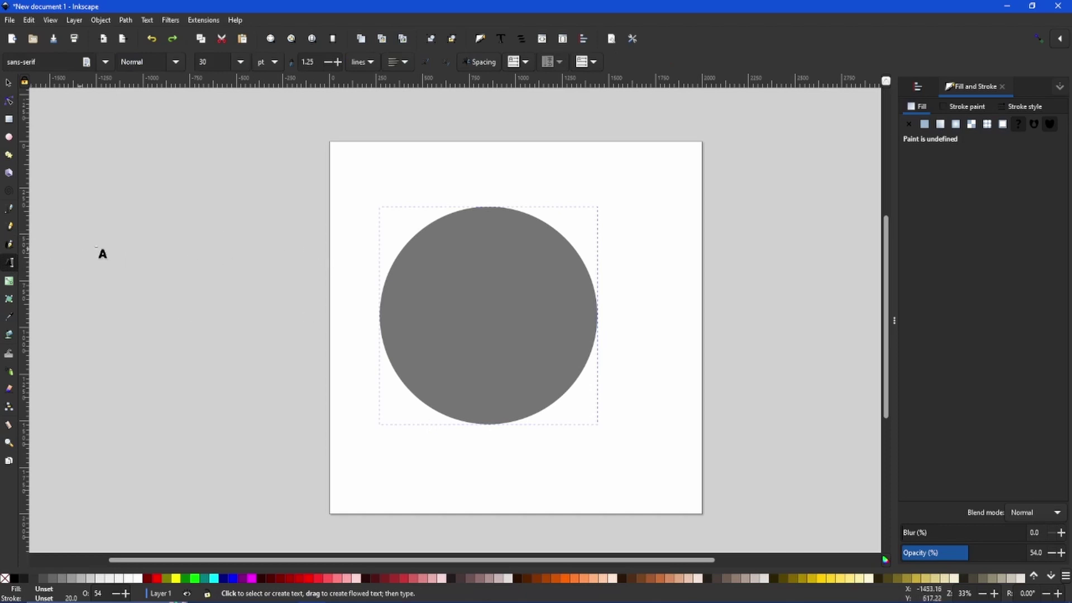
click(346, 155)
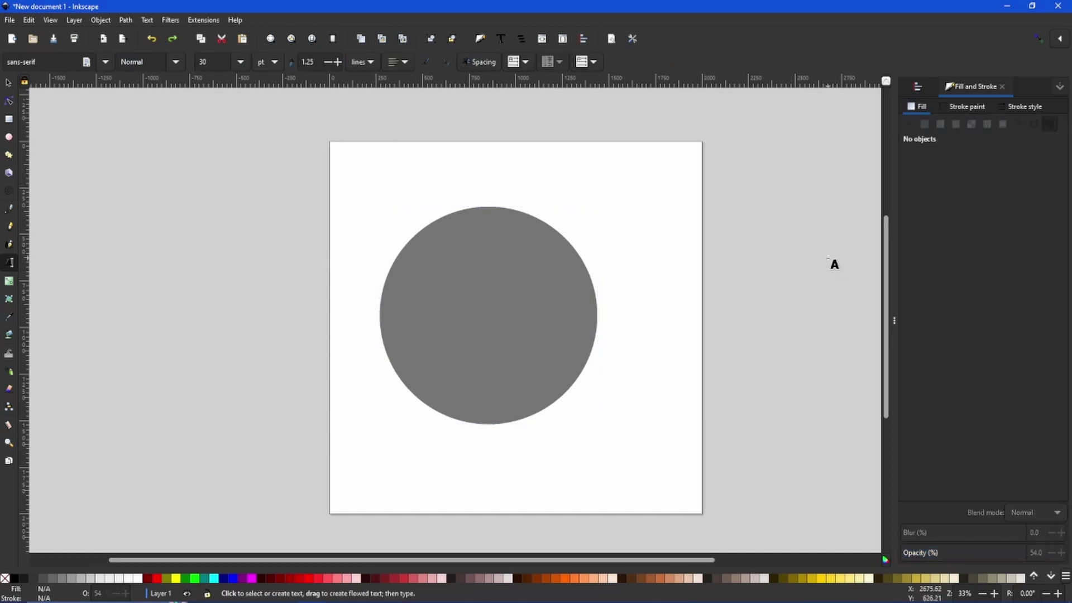
text(EXAMPLE)
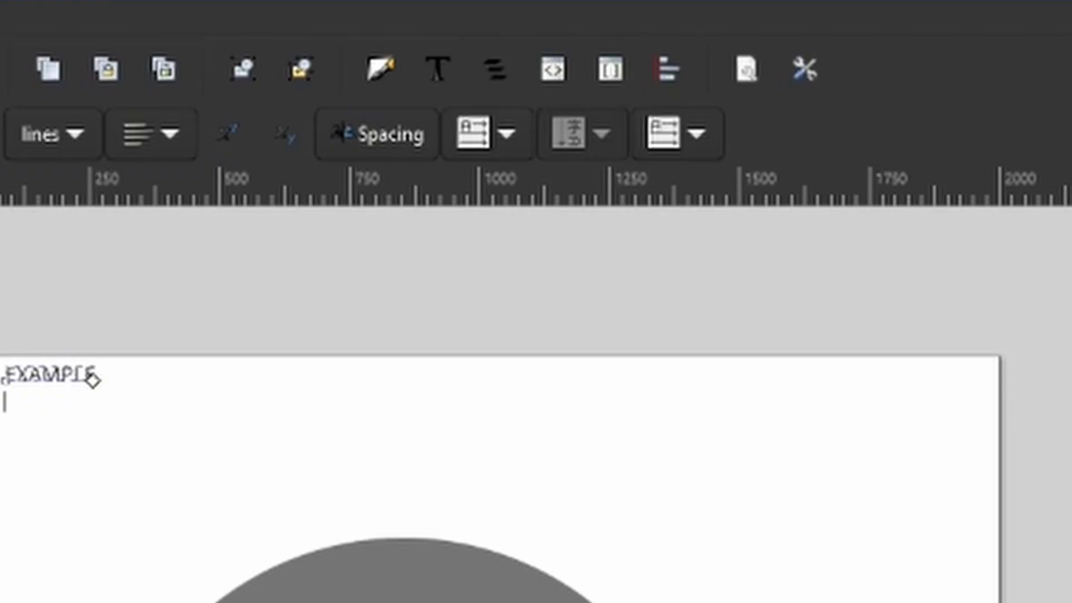
key(Return)
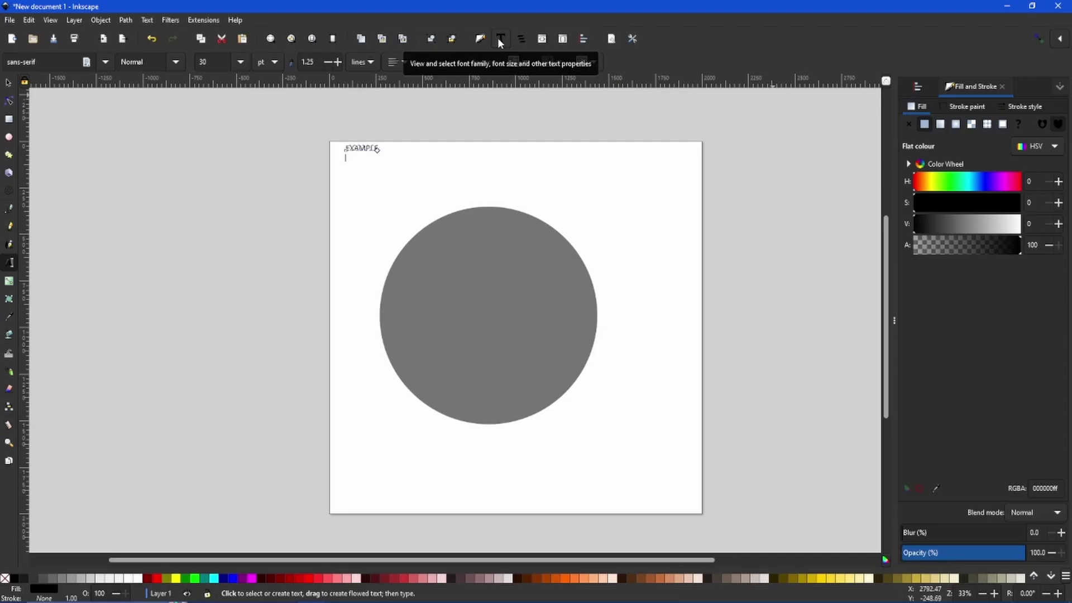
click(498, 36)
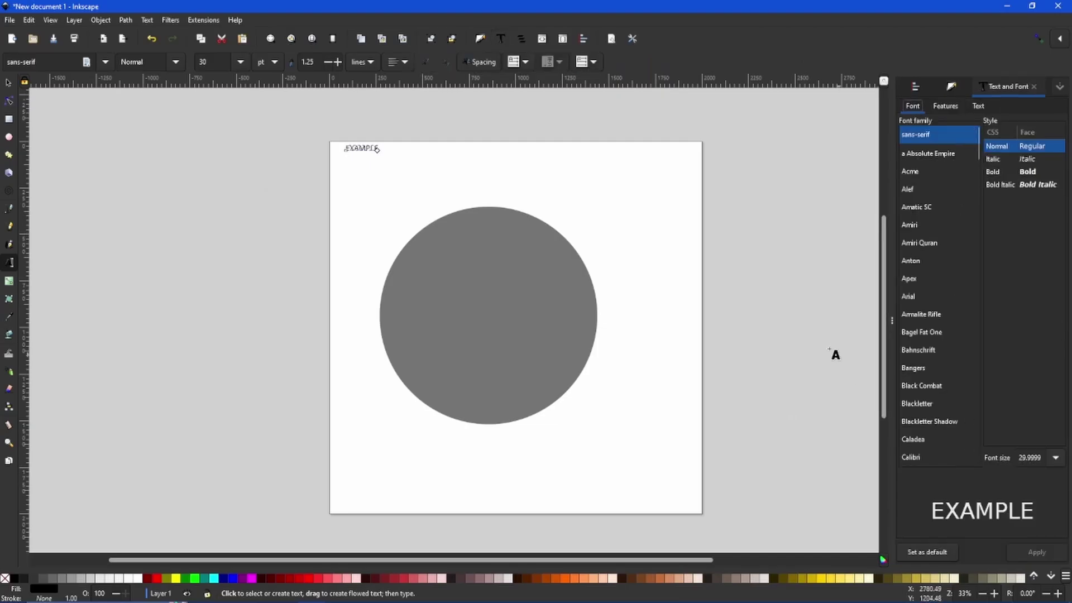
click(928, 153)
click(1021, 553)
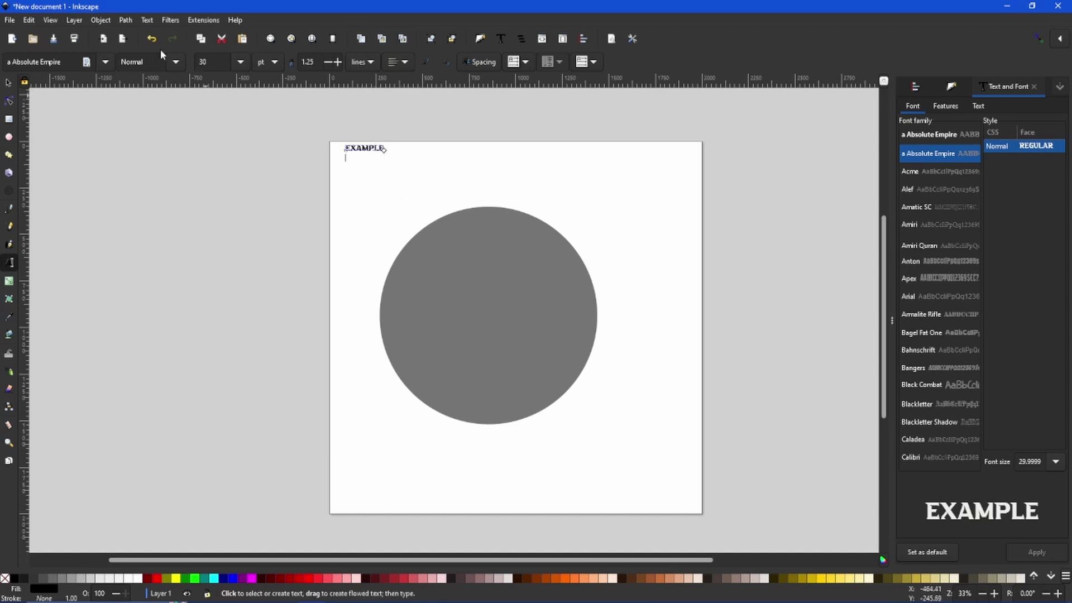
Step: Convert EXAMPLE to paths and fit it at about 1014 × 148 px across the circle's middle
click(119, 22)
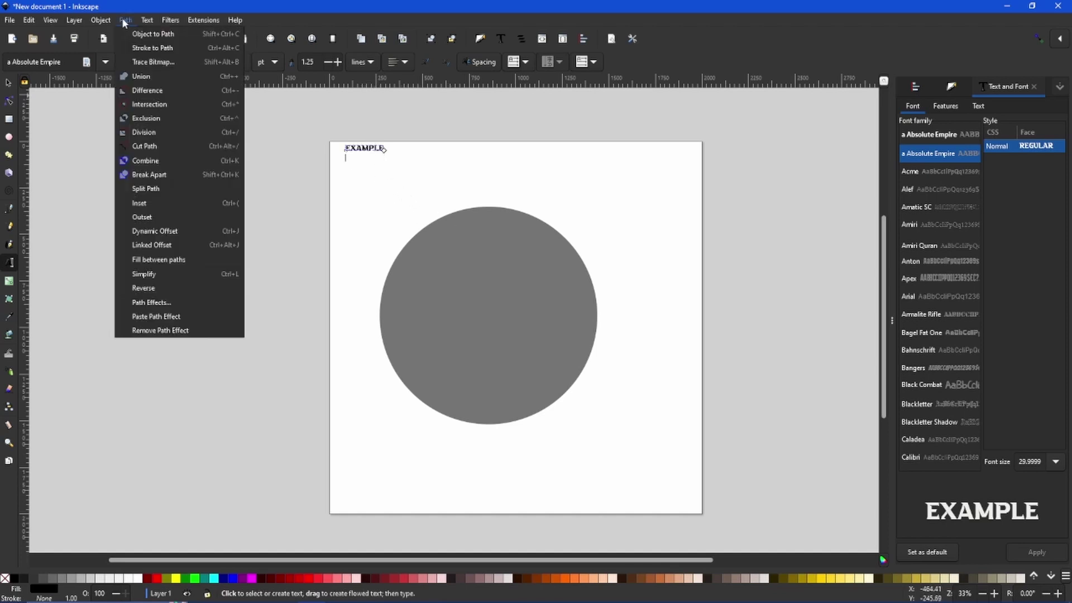
click(149, 31)
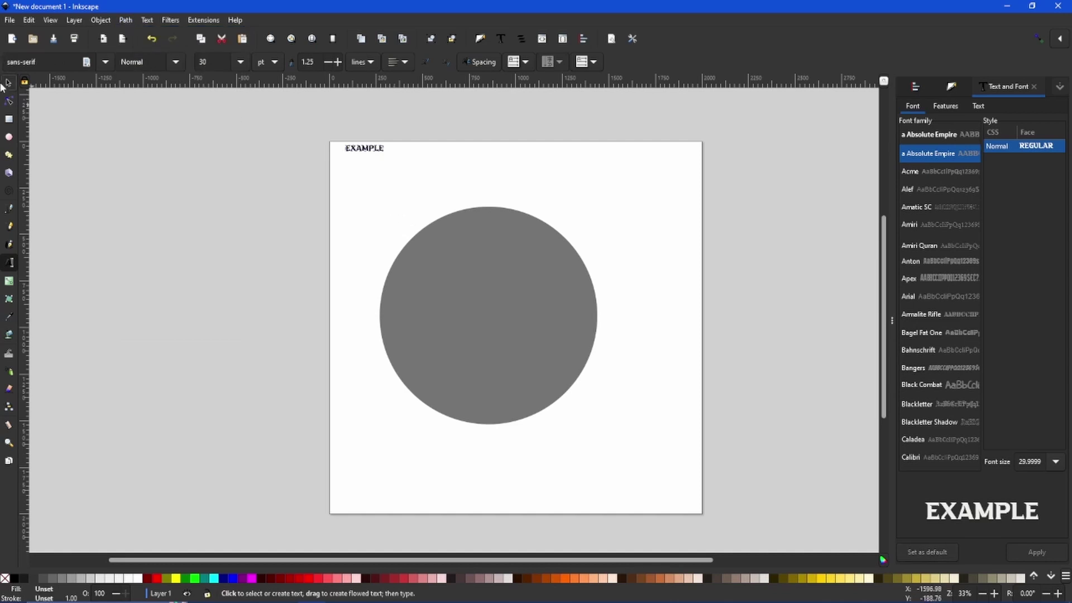
click(9, 83)
drag(389, 156, 569, 300)
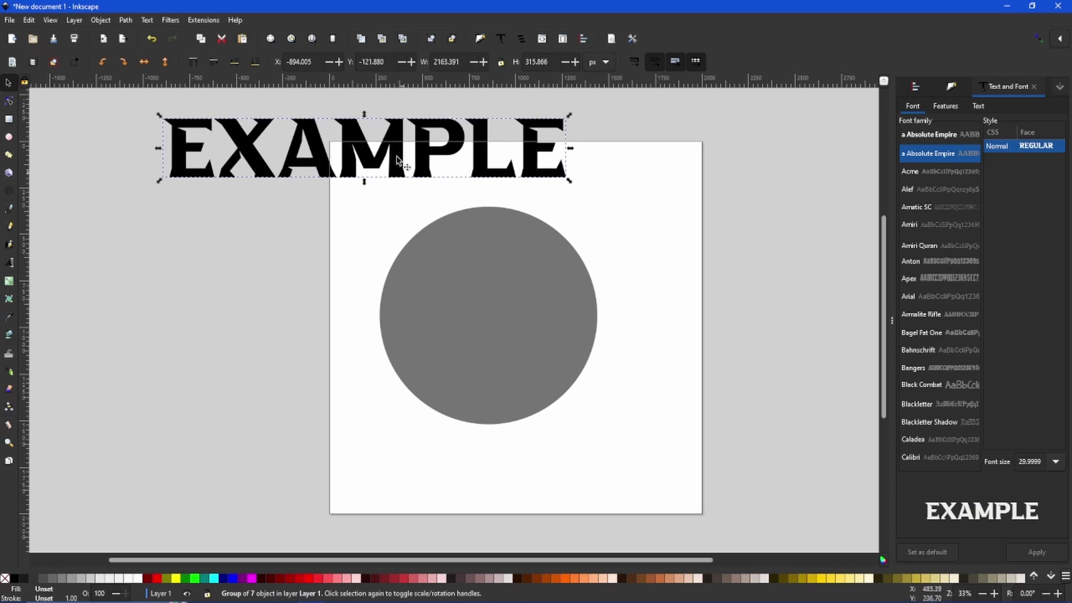
drag(344, 132, 477, 292)
drag(701, 342, 622, 331)
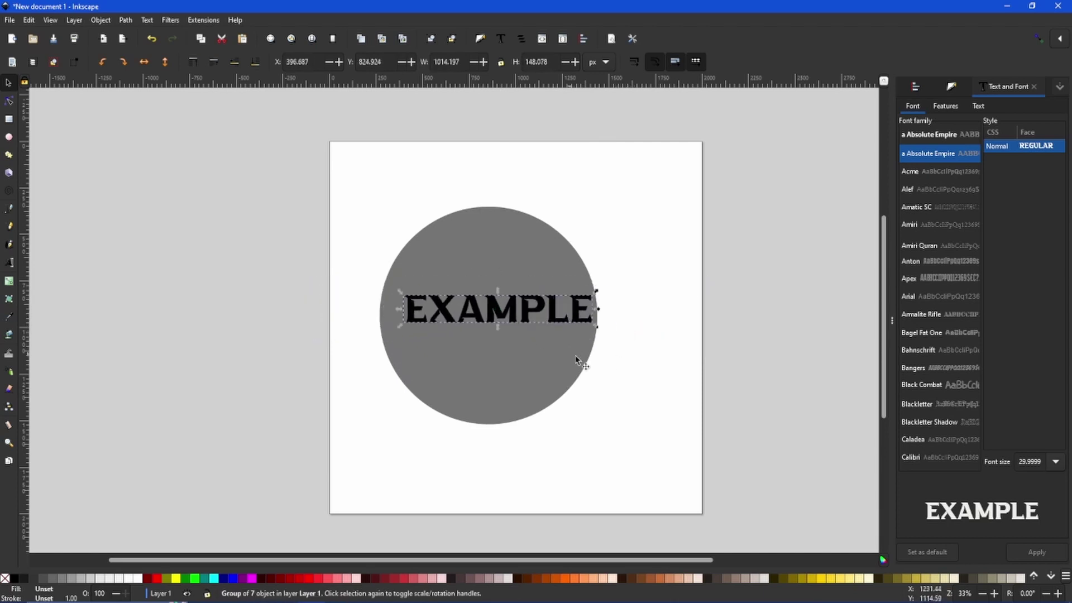
Step: Centre the EXAMPLE text on the grey circle horizontally and vertically with Align and Distribute
shift+click(520, 273)
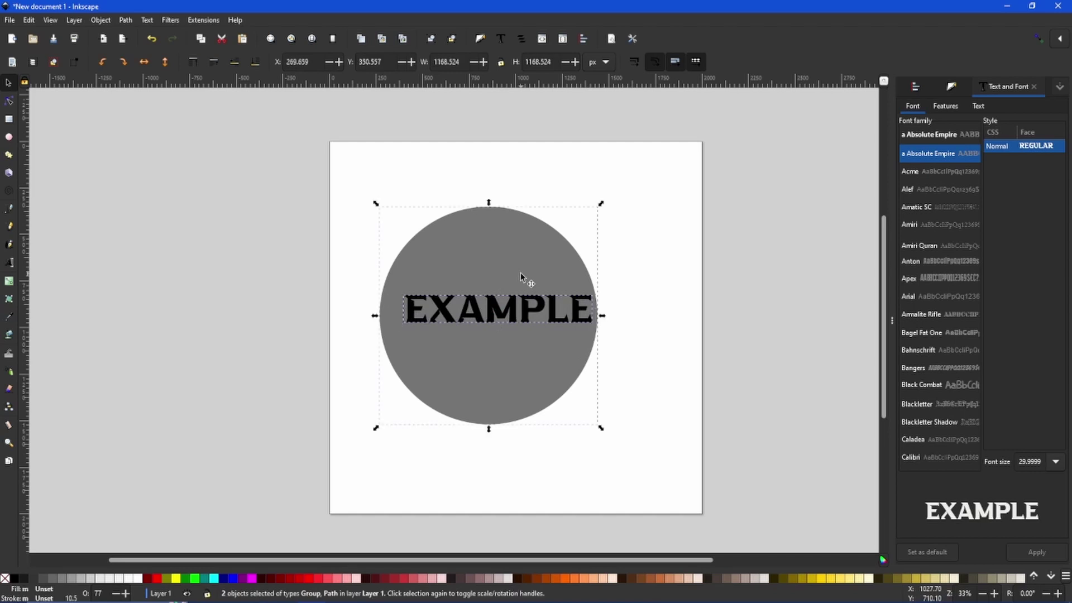
click(916, 86)
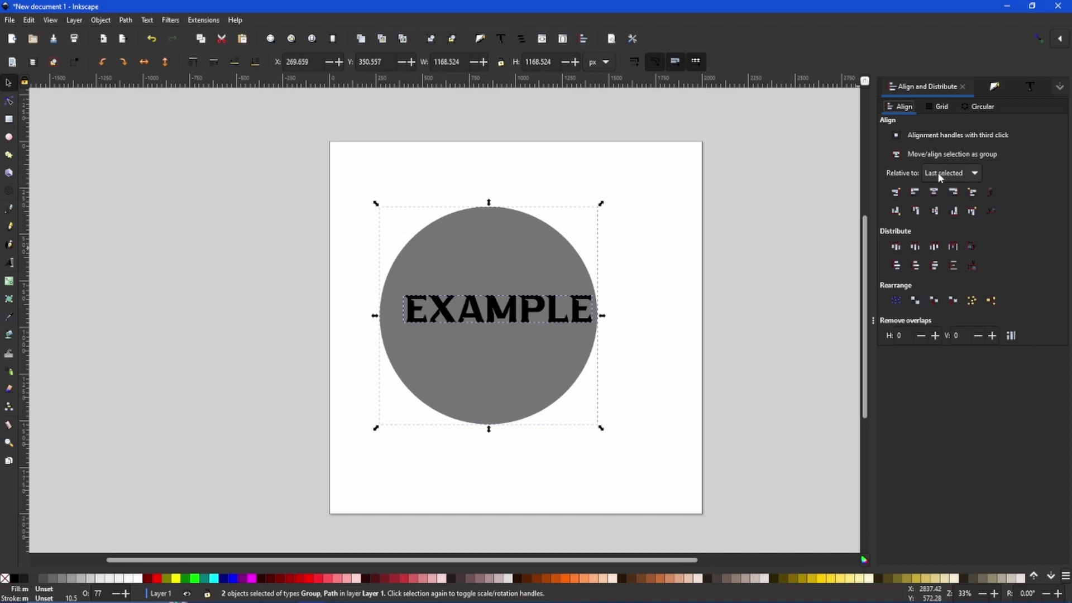
click(934, 192)
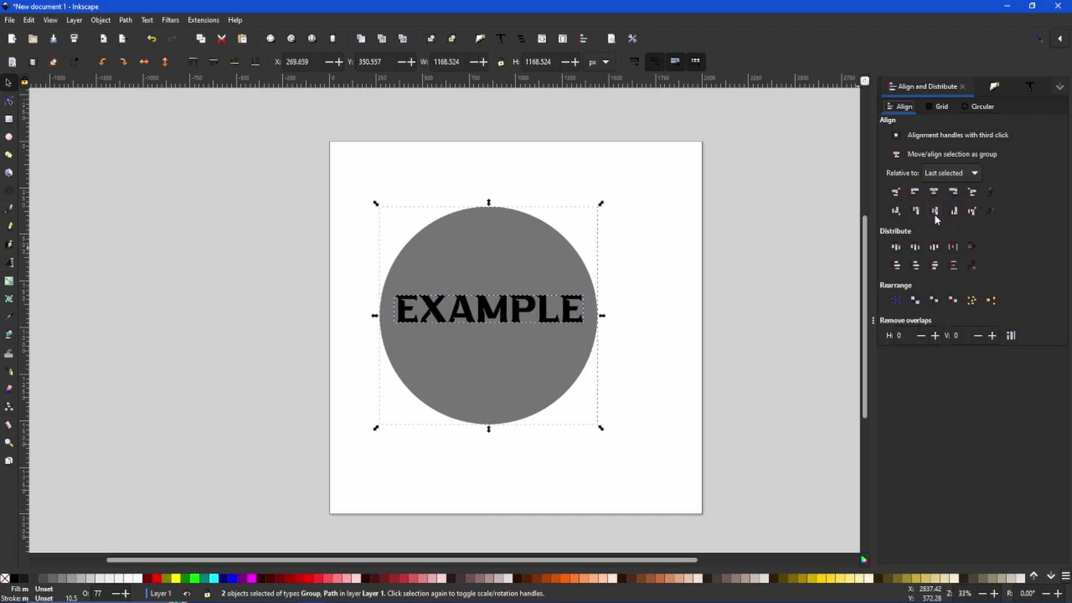
click(935, 212)
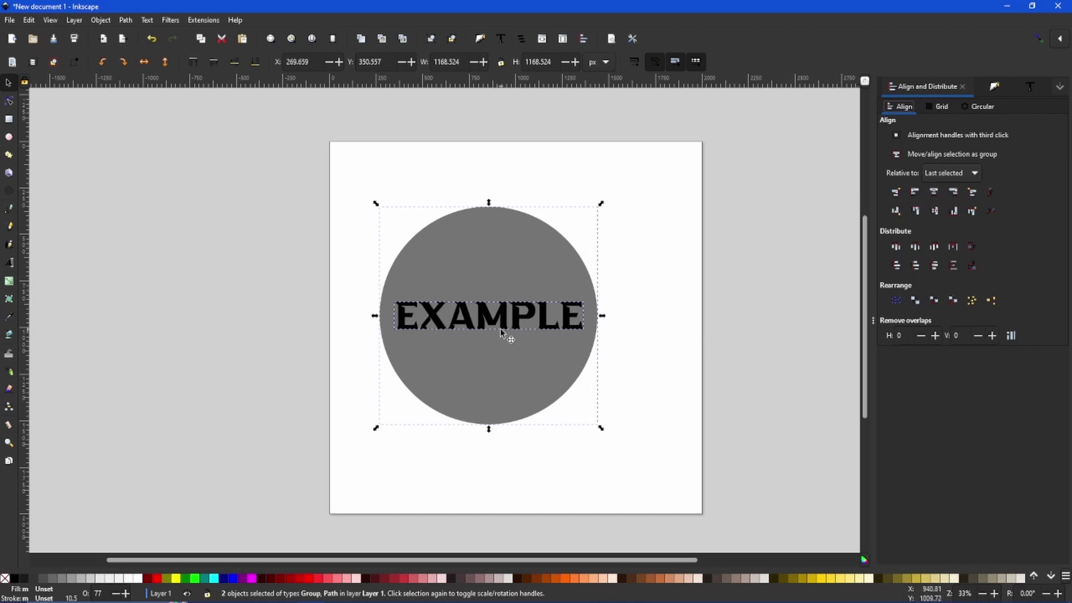
Step: Convert the EXAMPLE text group into paths, giving 7 separate letter paths
click(668, 314)
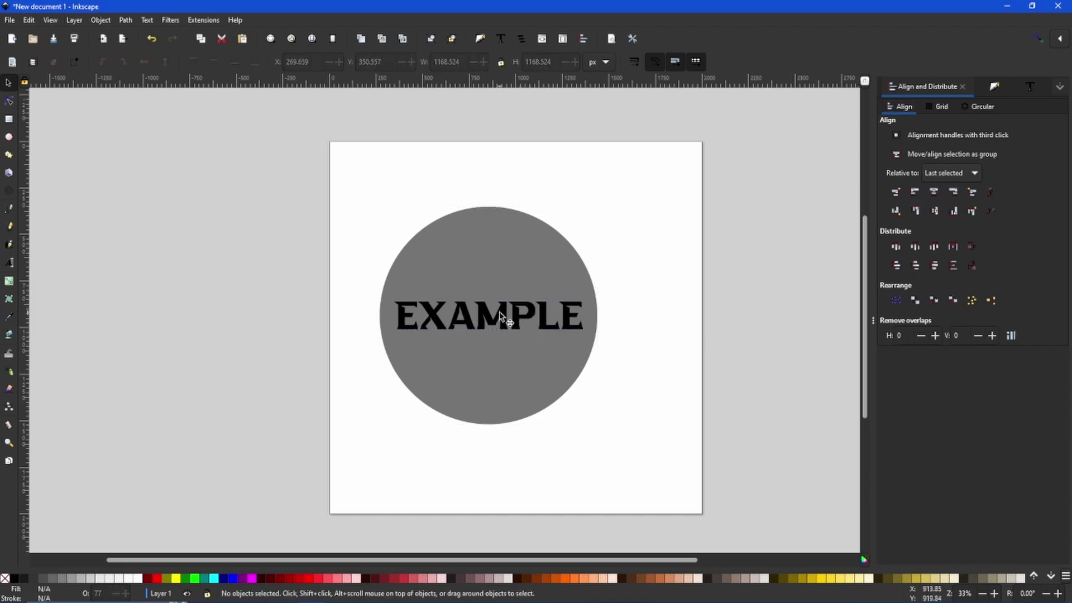
click(505, 319)
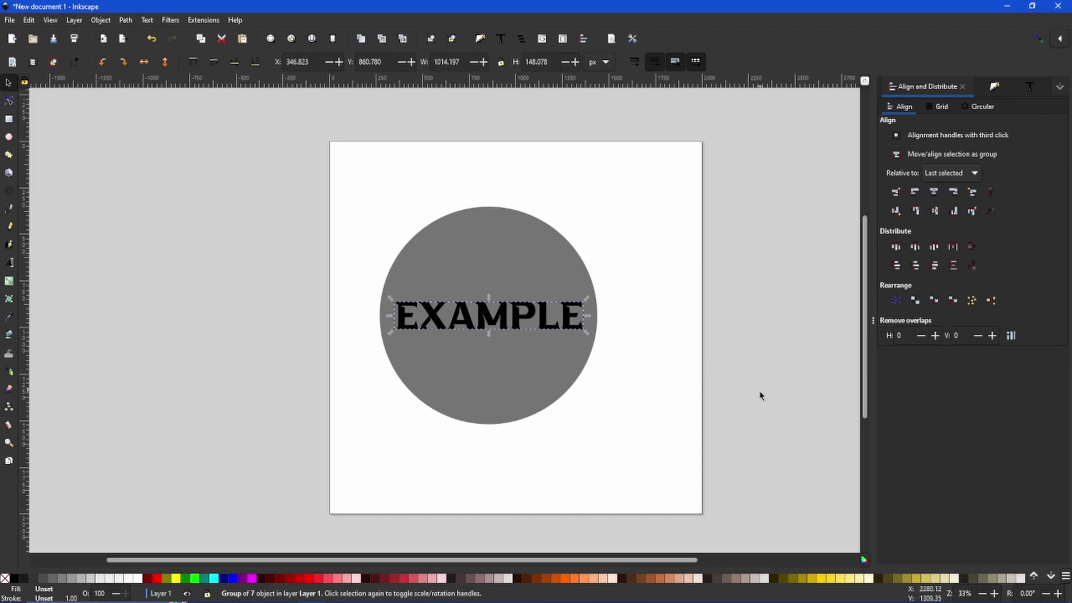
click(125, 20)
click(124, 33)
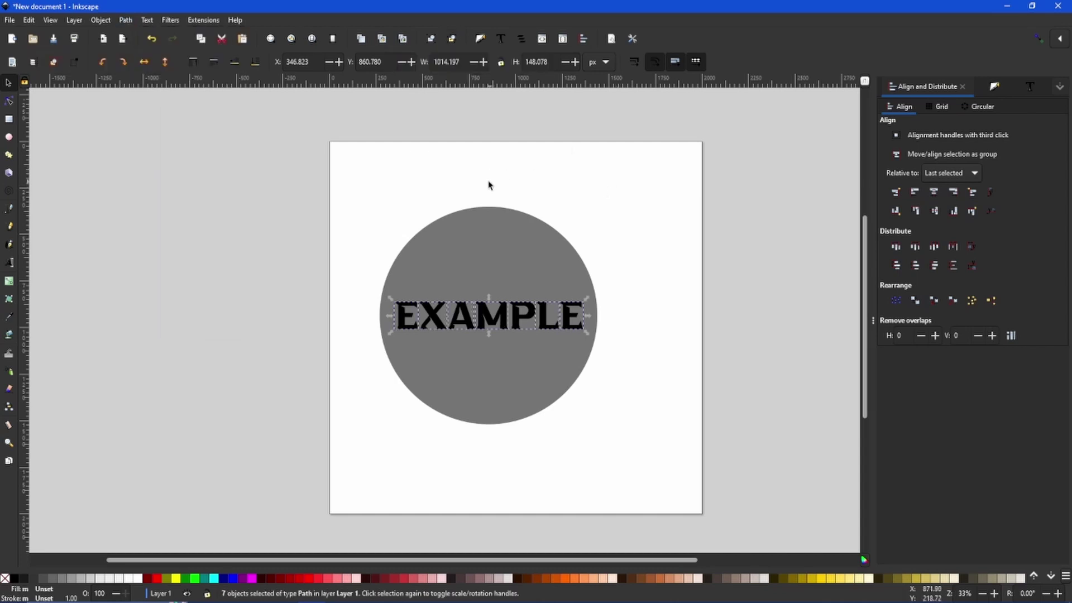
Step: Union the EXAMPLE letters into one path, then subtract it from the grey circle with Difference
click(126, 20)
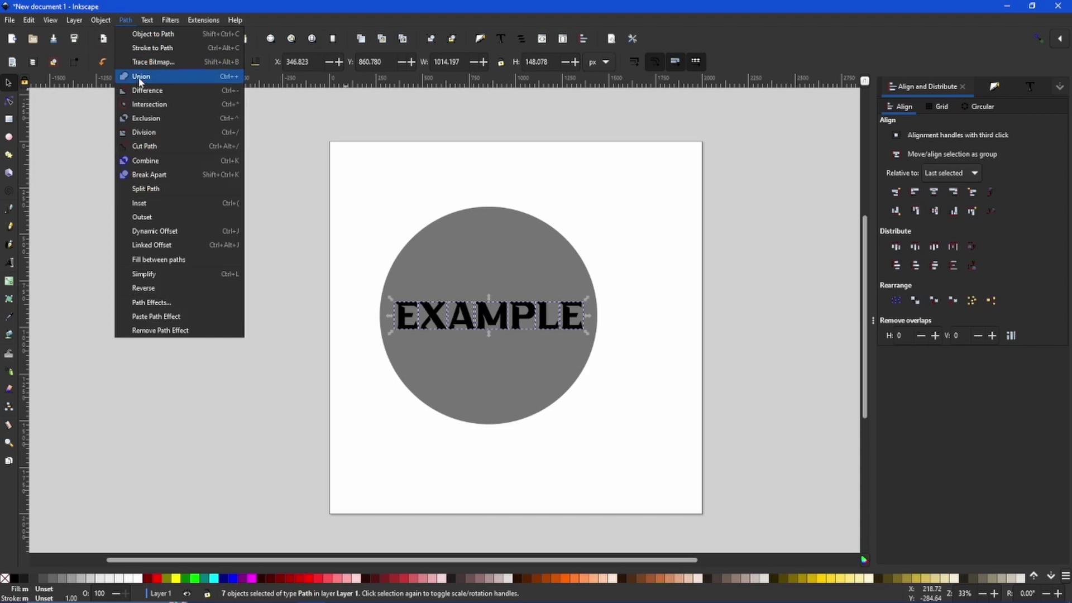
click(137, 74)
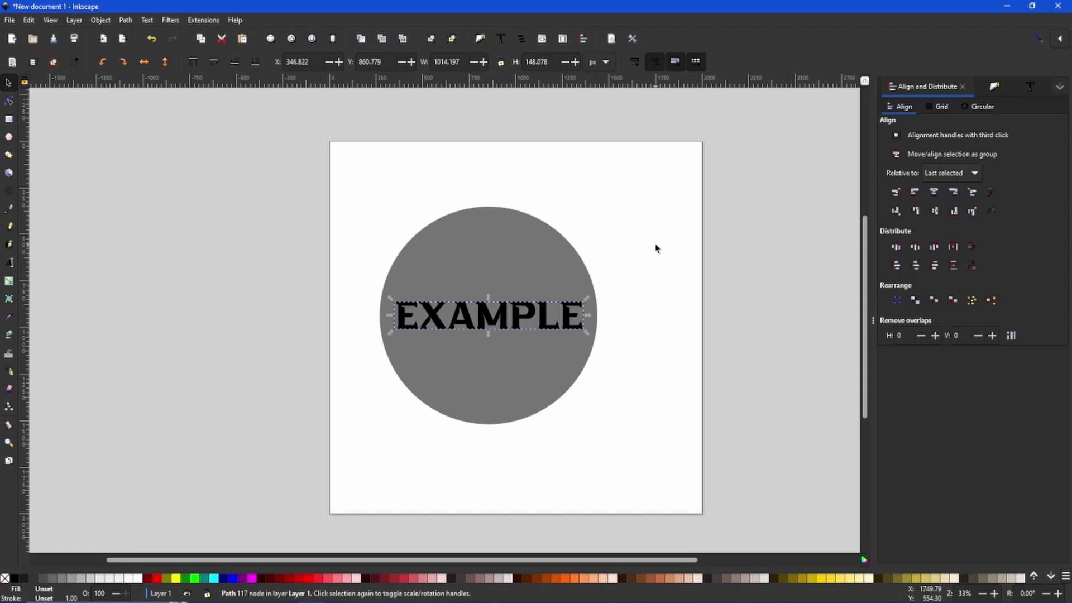
shift+click(481, 259)
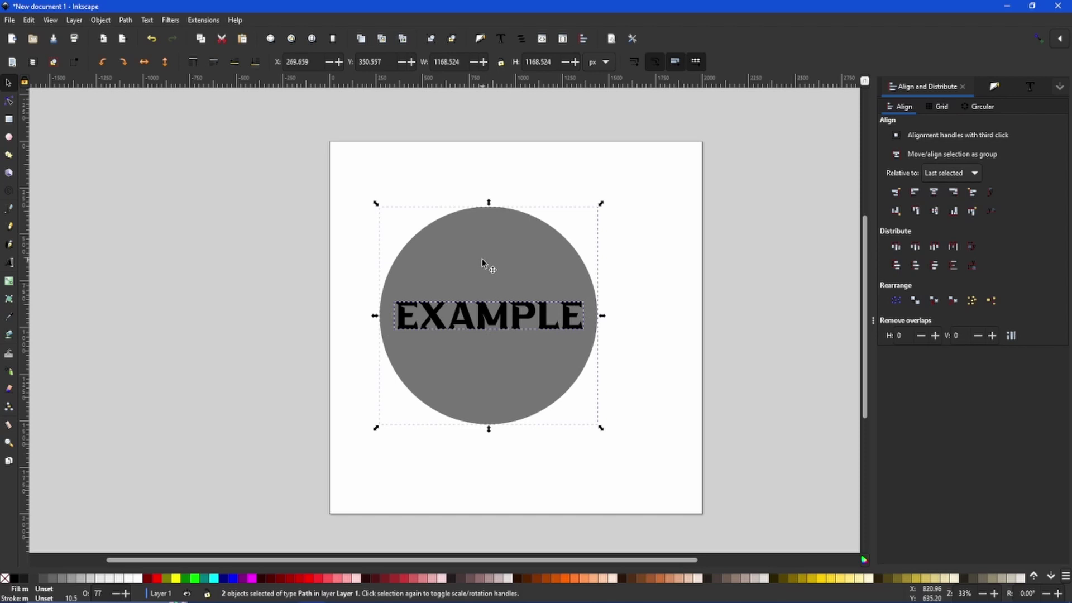
click(126, 21)
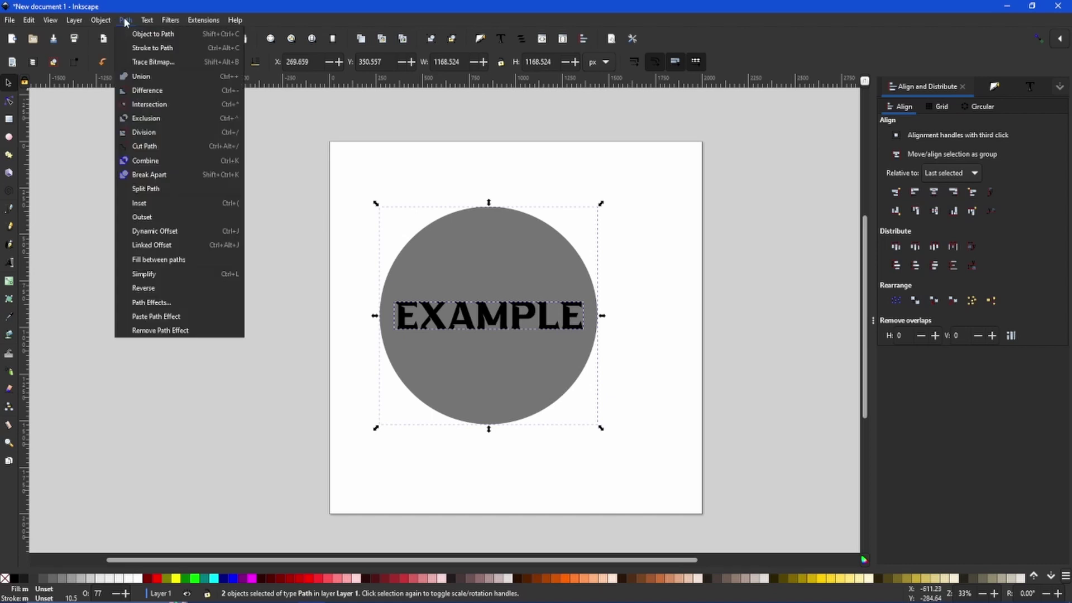
click(154, 90)
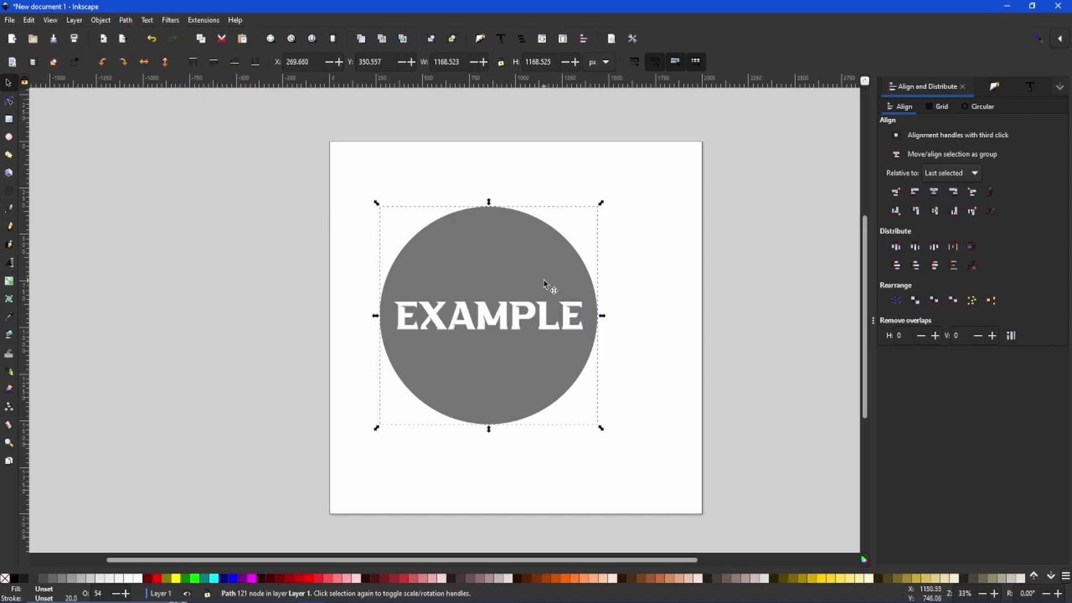
Step: Draw a wide ellipse across the circle and colour it red
click(9, 137)
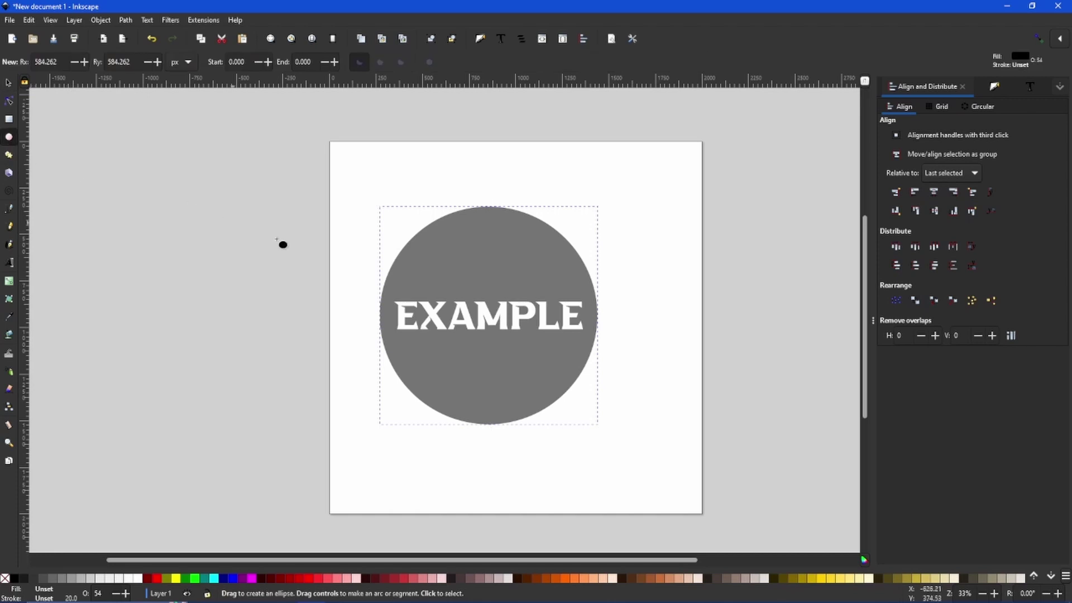
drag(290, 252, 653, 385)
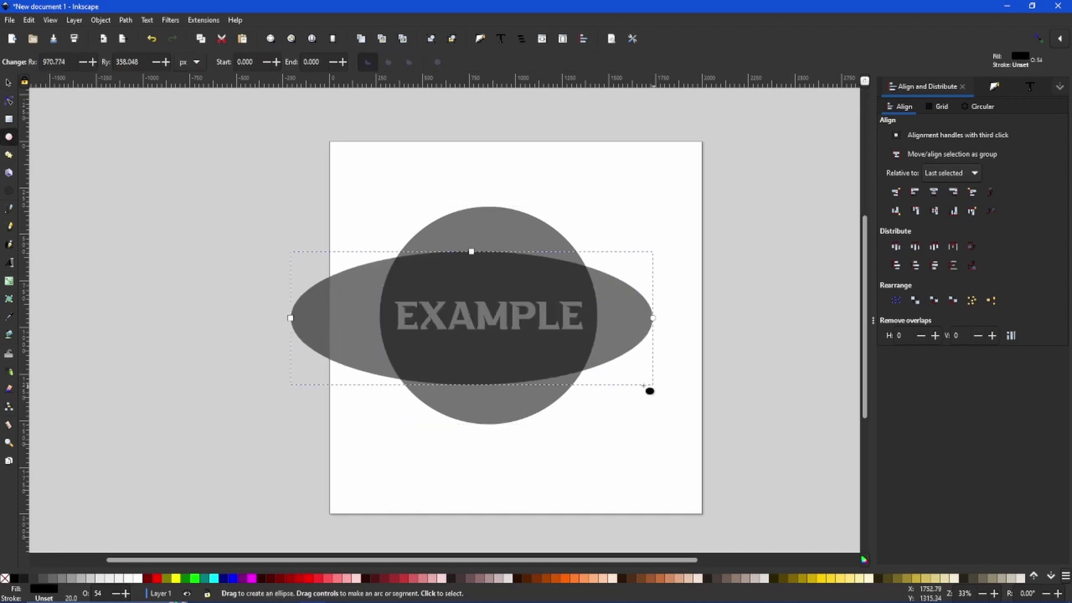
drag(161, 578, 434, 296)
Step: Set the circle and ellipse to 100% opacity in Fill and Stroke
drag(217, 162, 737, 544)
click(1023, 89)
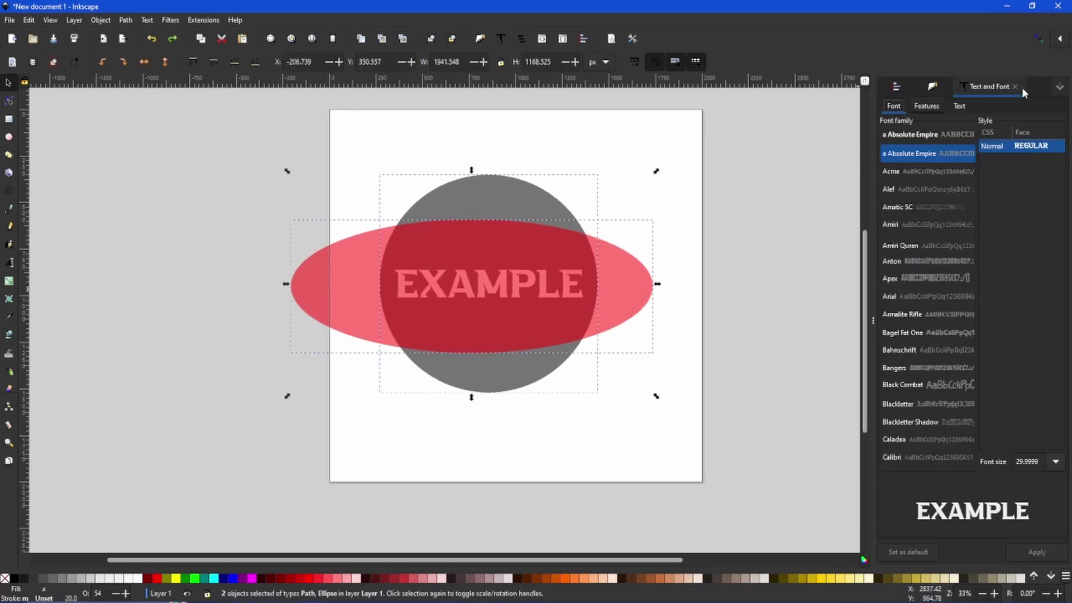
click(941, 87)
drag(956, 564, 1067, 566)
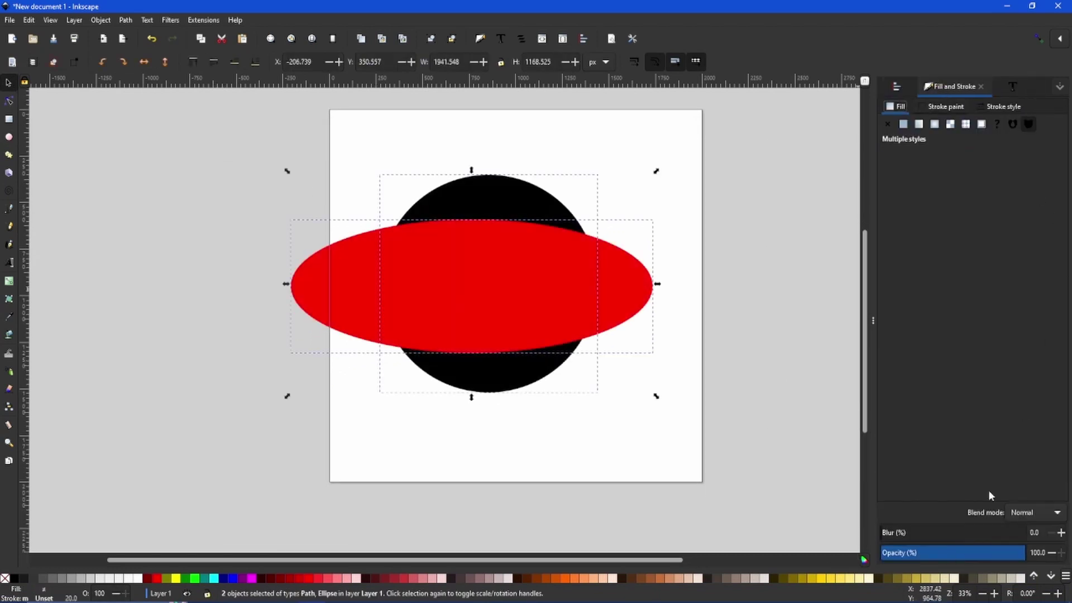
Step: Lower the red ellipse to the bottom and move the black circle off-page to the left
click(712, 275)
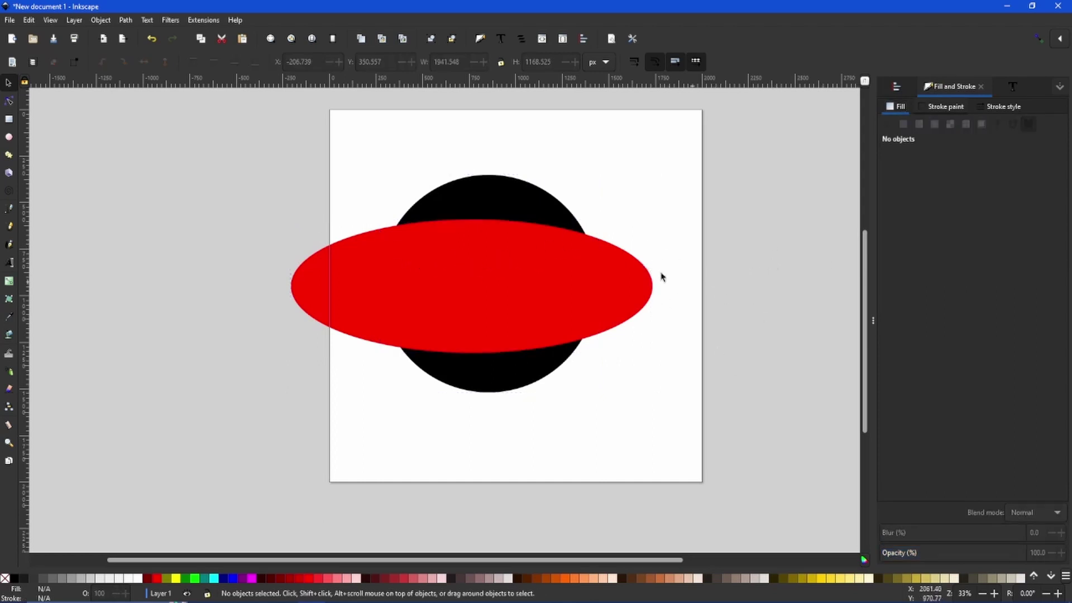
click(623, 280)
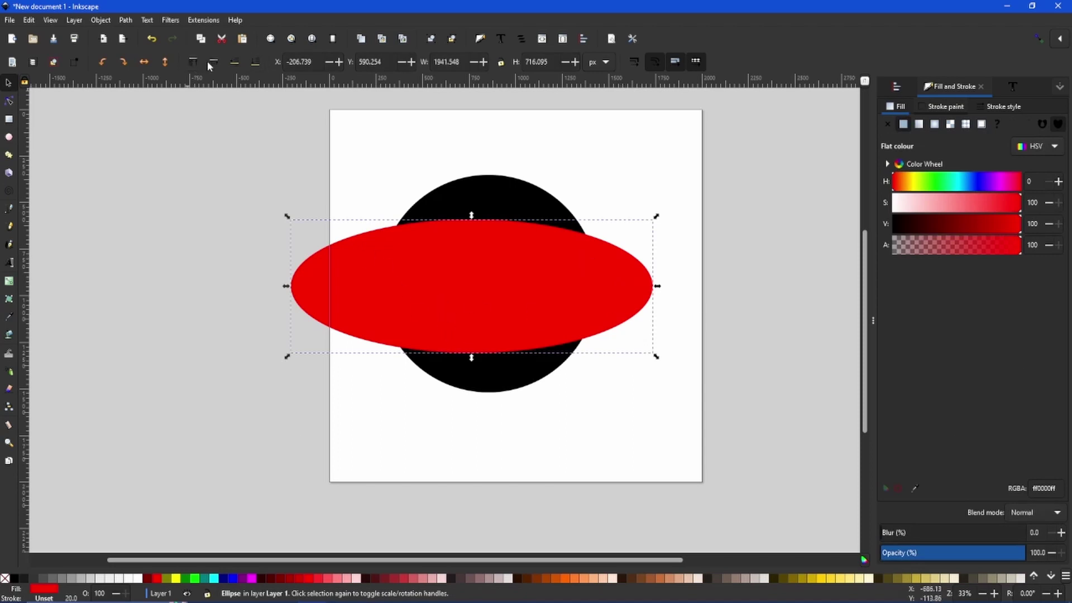
click(260, 65)
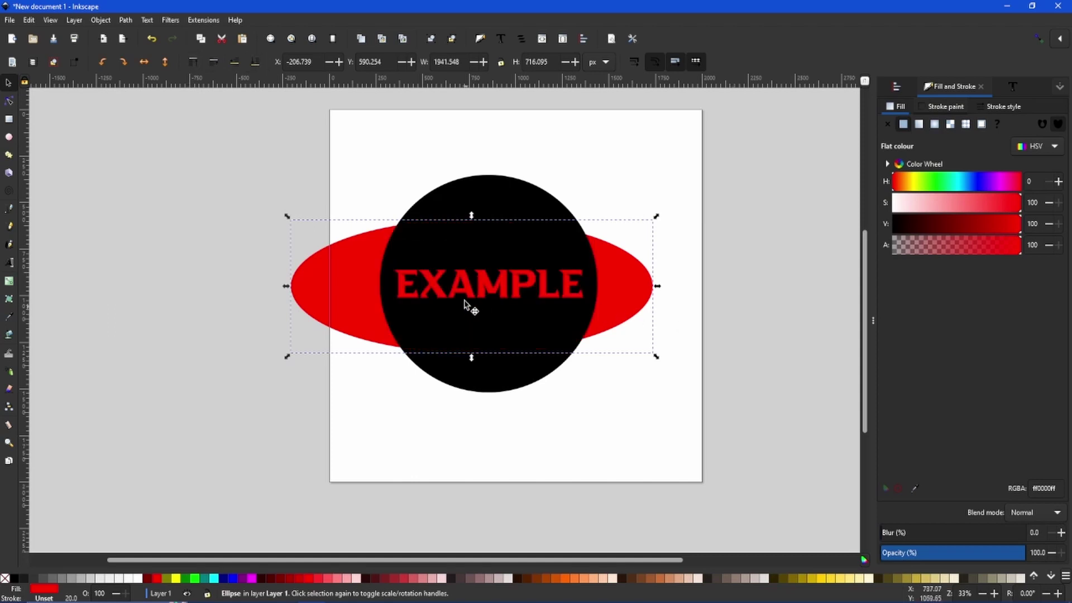
click(500, 198)
drag(485, 244, 156, 224)
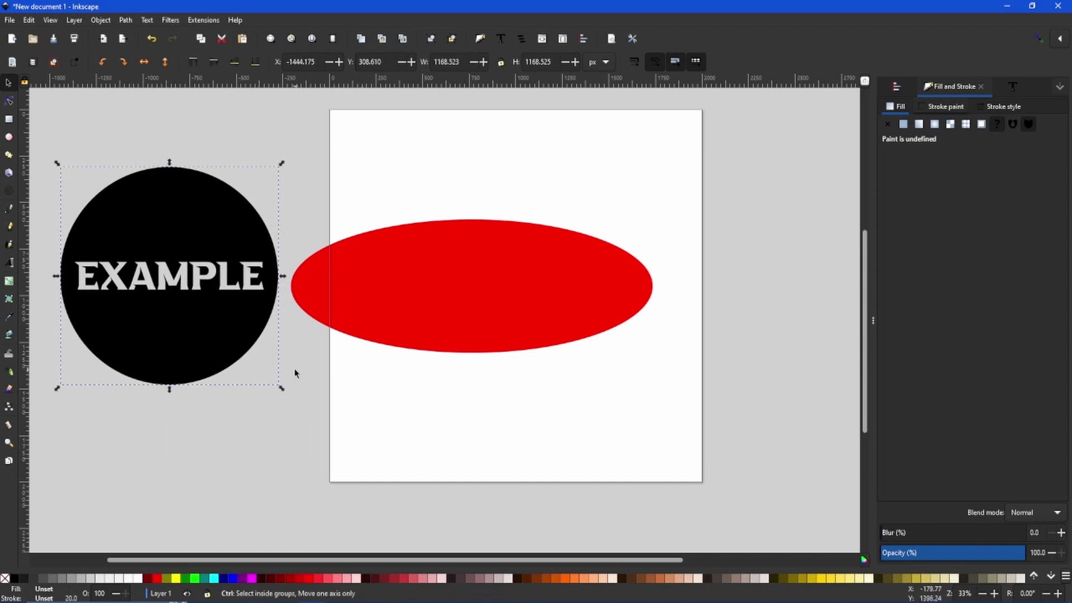
Step: Undo back to the uncut grey circle and move the circle off the page
key(ctrl+z)
key(ctrl+z)
key(ctrl+z)
key(ctrl+z)
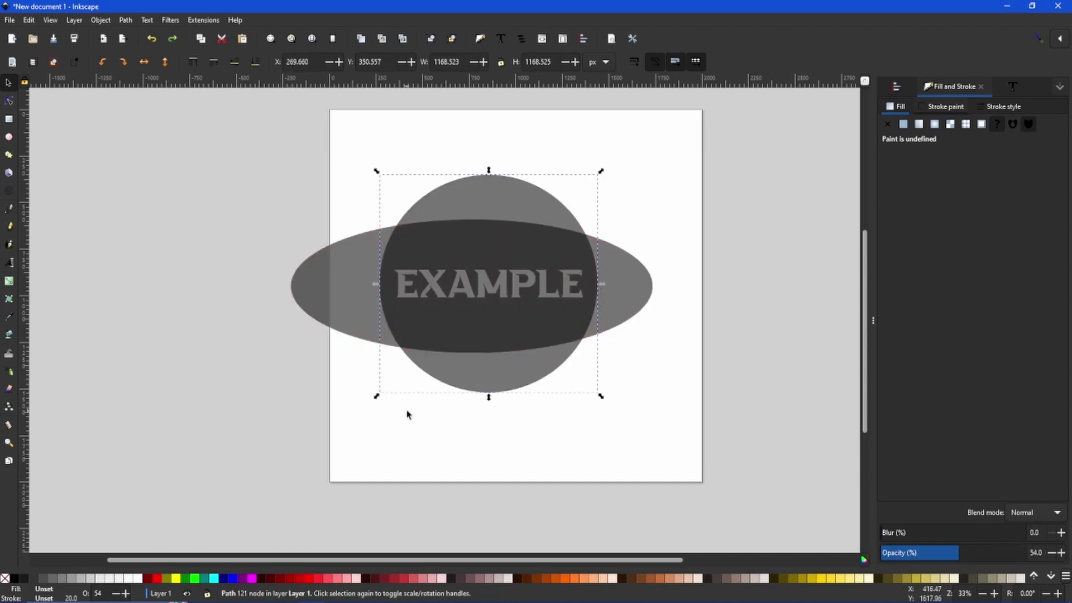
key(ctrl+z)
key(ctrl+z)
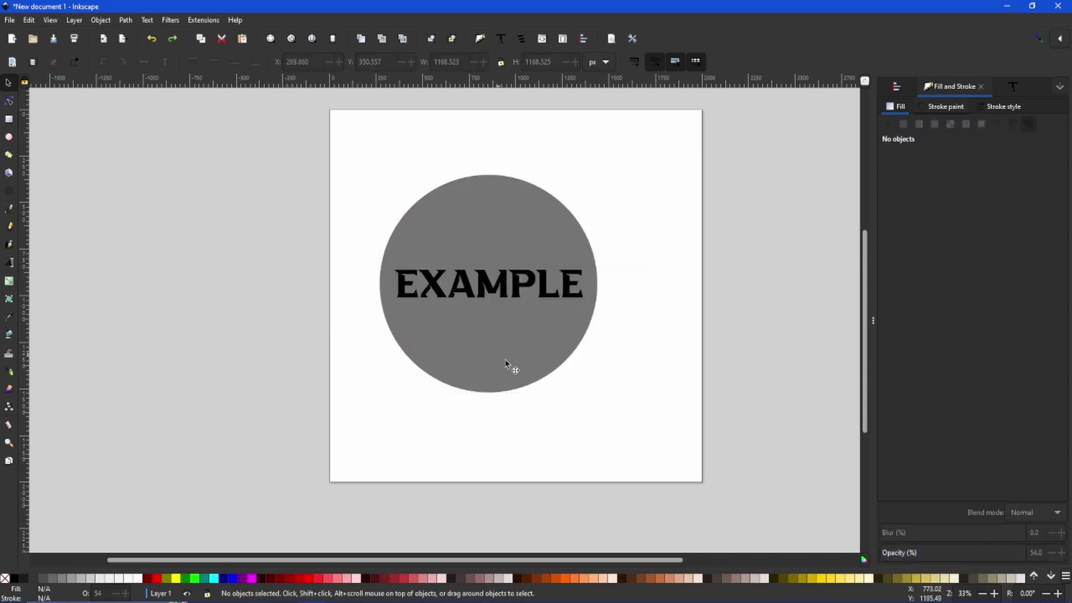
drag(422, 210, 158, 207)
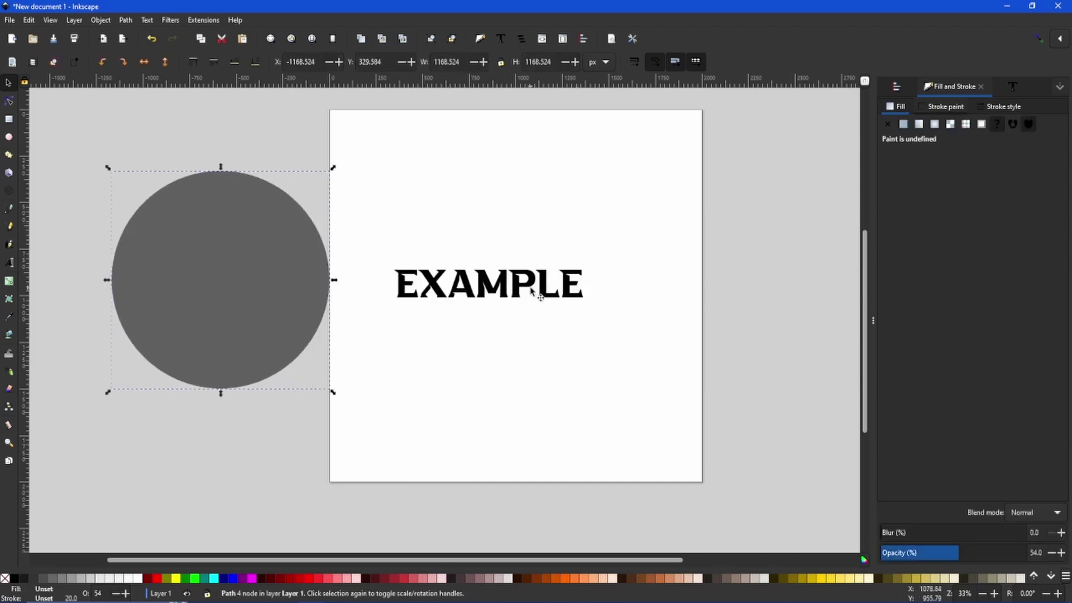
Step: Scale EXAMPLE to about 1865 × 272 px, shift it up, and push the circle further off-page
click(490, 285)
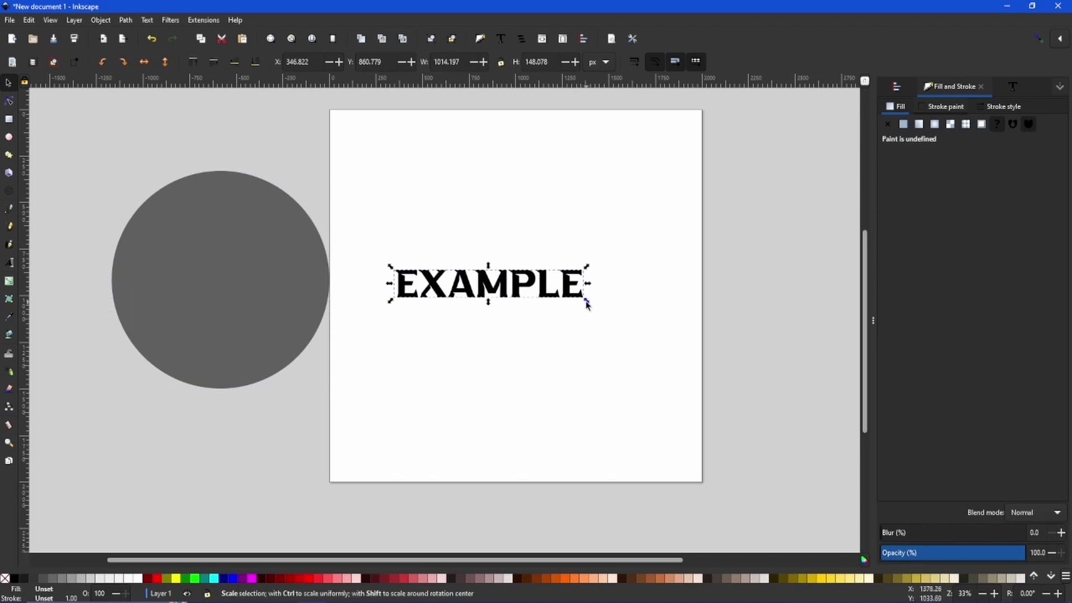
drag(588, 303, 664, 349)
drag(489, 278, 510, 248)
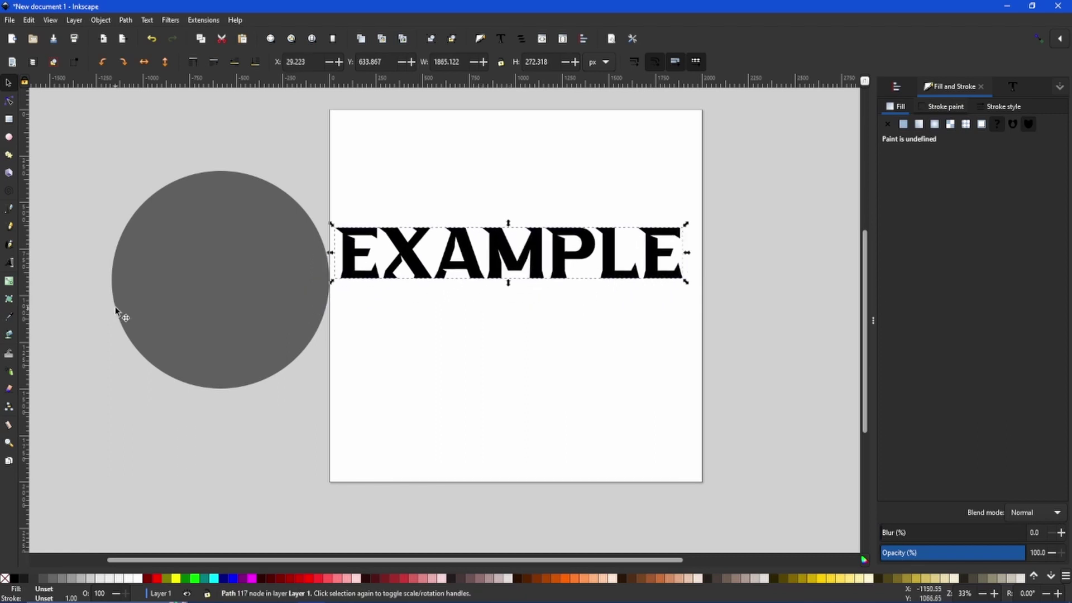
drag(189, 307, 105, 191)
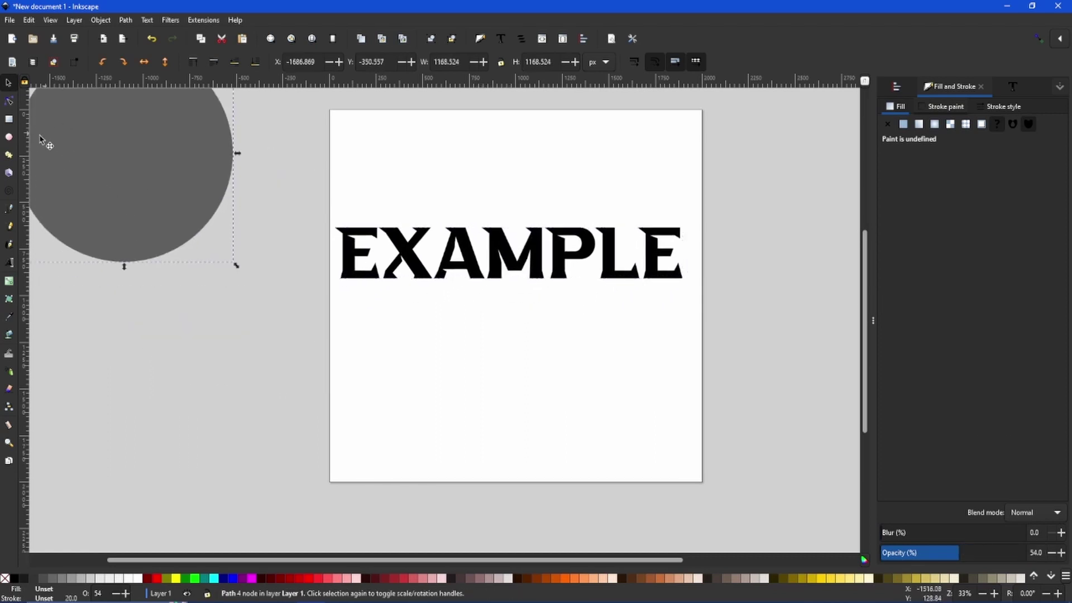
Step: Draw a wide red ellipse, about 2697 × 701 px, across the word's lower part
click(9, 137)
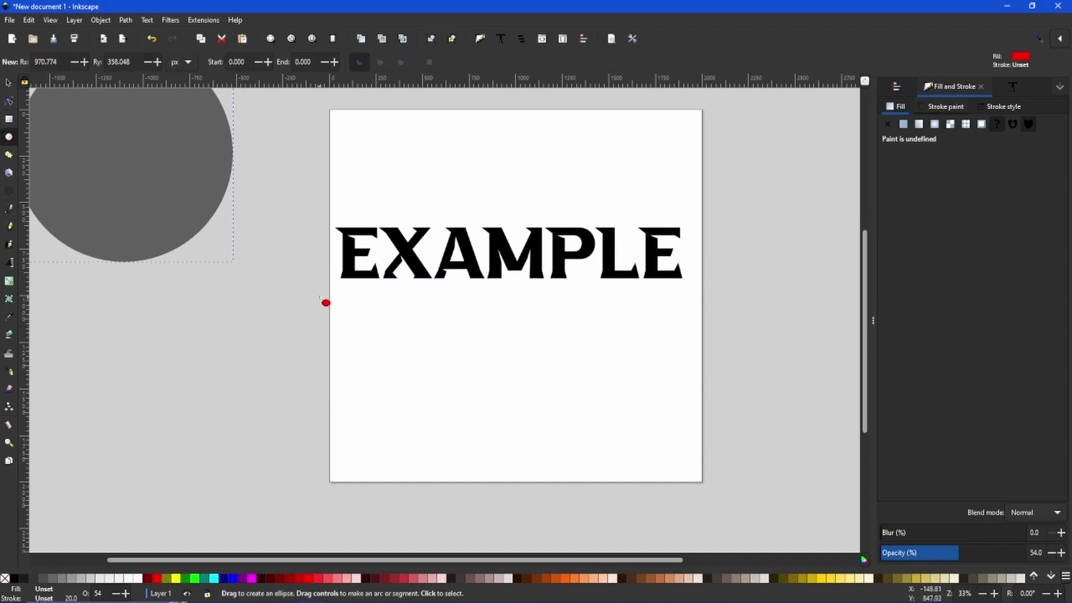
mouse_move(201, 259)
mouse_down()
mouse_move(323, 299)
mouse_move(737, 318)
mouse_move(801, 402)
mouse_move(708, 394)
mouse_up()
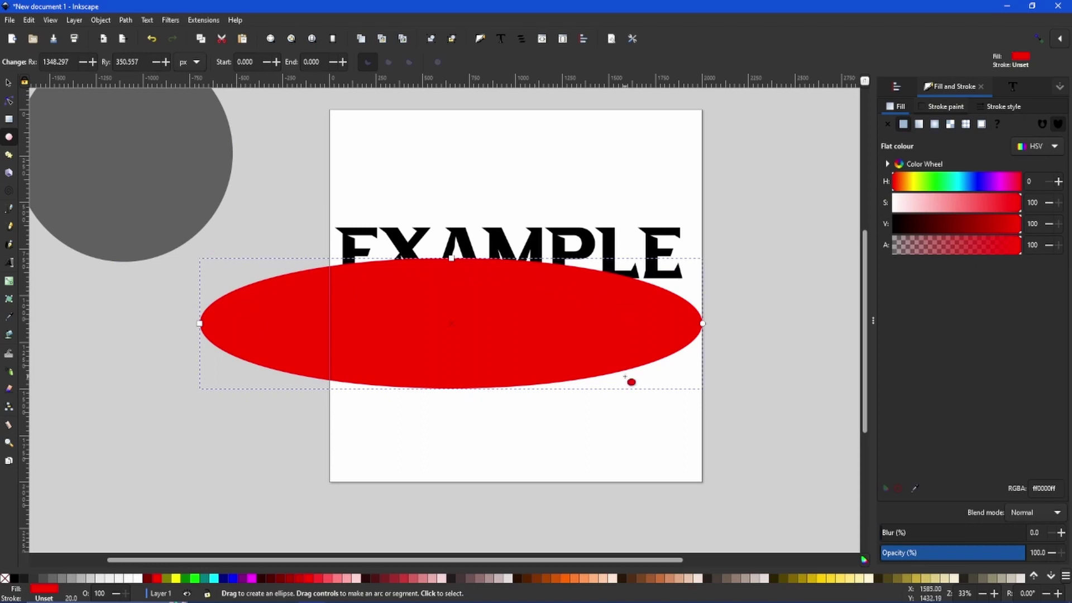
click(8, 82)
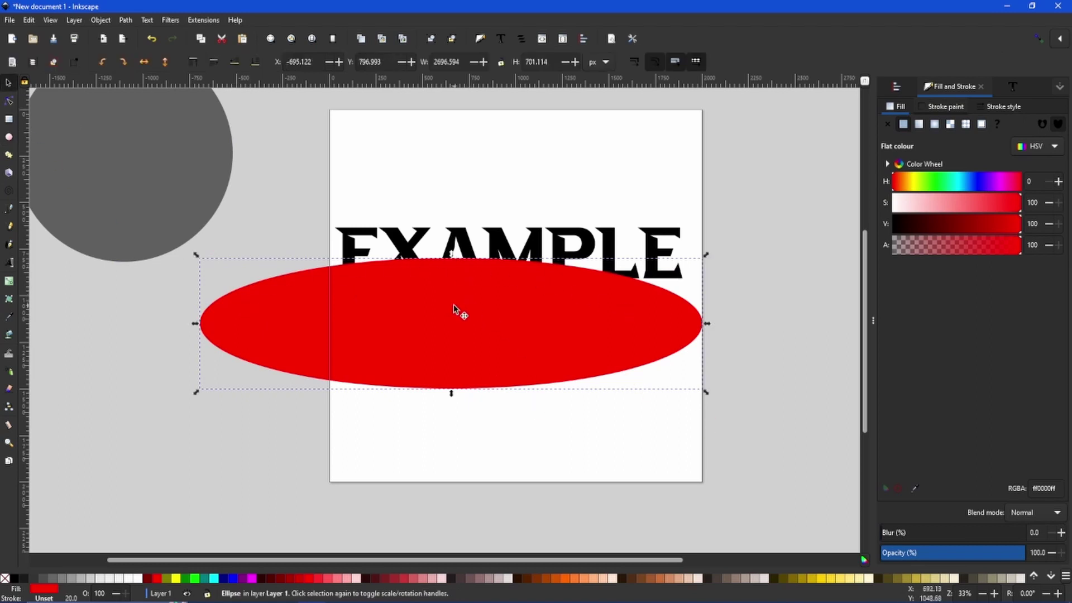
Step: Centre the ellipse horizontally on EXAMPLE with Align and Distribute
shift+click(506, 252)
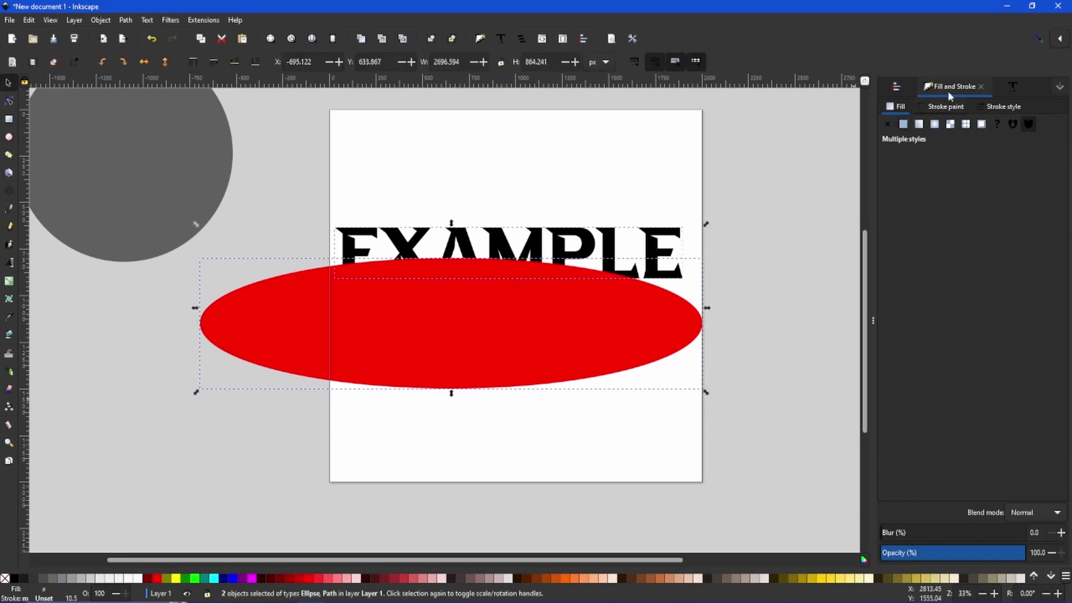
click(898, 88)
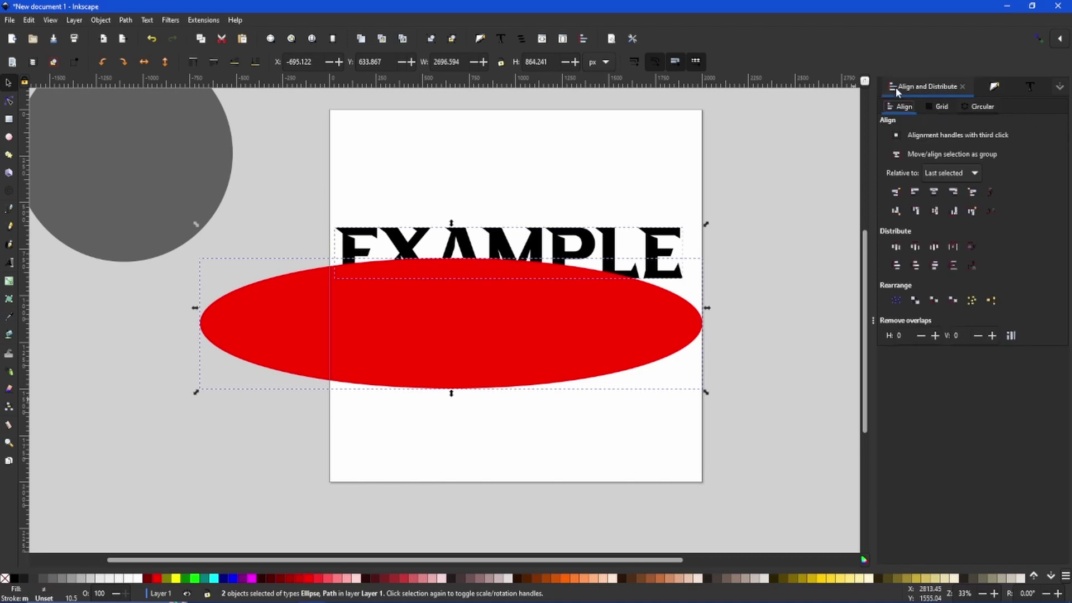
click(934, 192)
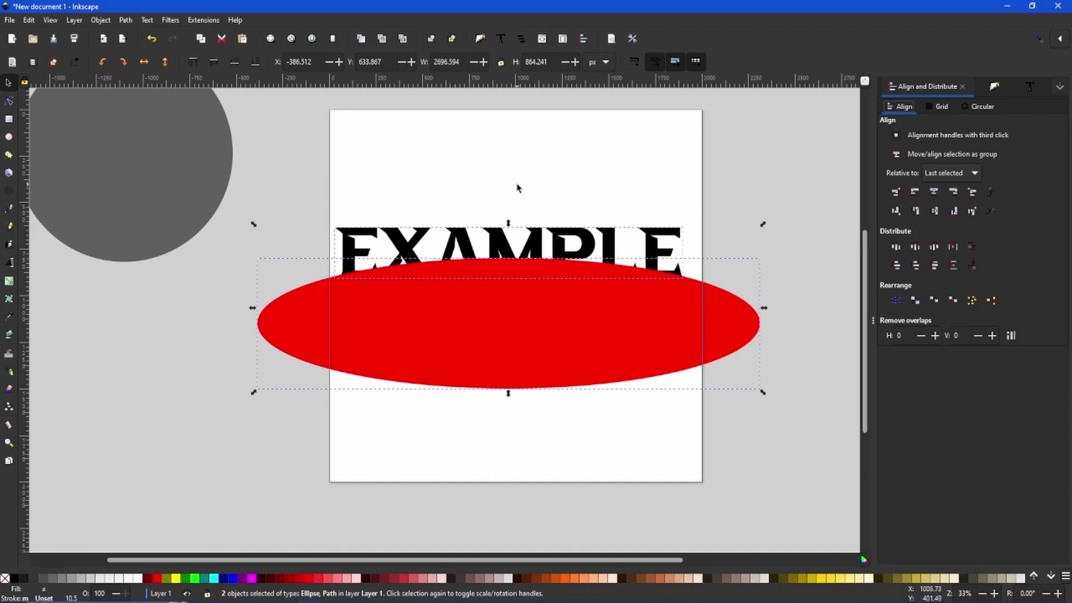
Step: Raise the ellipse slightly so it covers the letters' lower half
key(Escape)
click(571, 344)
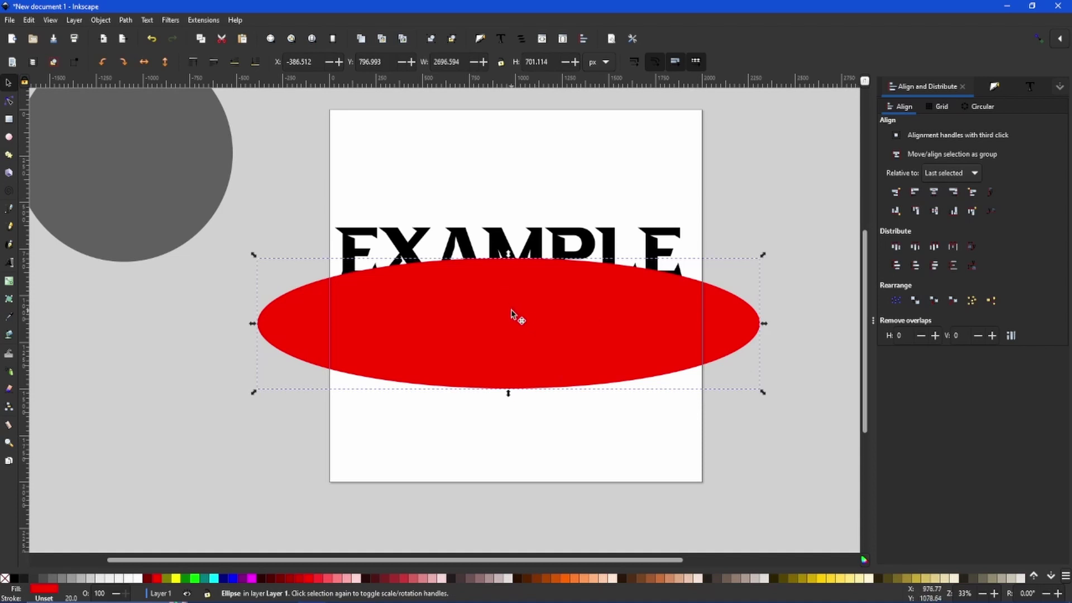
mouse_move(508, 336)
mouse_down()
mouse_move(512, 251)
mouse_move(522, 362)
mouse_move(531, 277)
mouse_move(525, 366)
mouse_move(531, 306)
mouse_move(531, 354)
mouse_move(354, 333)
mouse_move(550, 350)
mouse_move(488, 285)
mouse_move(411, 290)
mouse_move(615, 333)
mouse_move(383, 226)
mouse_move(266, 129)
mouse_move(206, 127)
mouse_move(370, 282)
mouse_move(682, 431)
mouse_move(538, 361)
mouse_move(507, 332)
mouse_move(517, 311)
mouse_move(510, 331)
mouse_move(510, 318)
mouse_move(501, 326)
mouse_up()
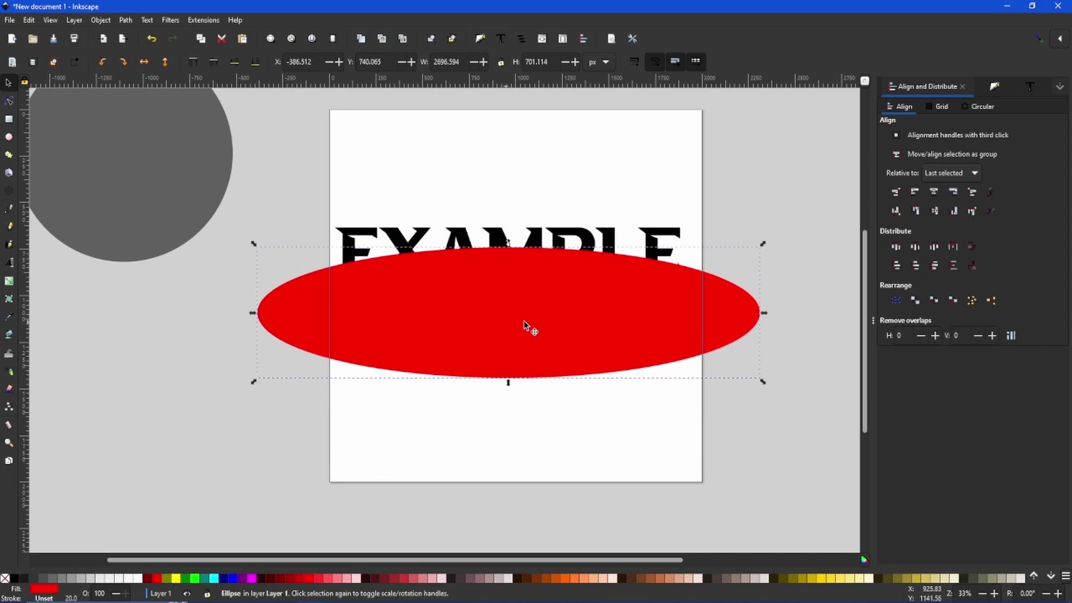
Step: Lower the red ellipse's opacity to about 53% and duplicate the EXAMPLE text
click(996, 86)
drag(946, 558, 955, 560)
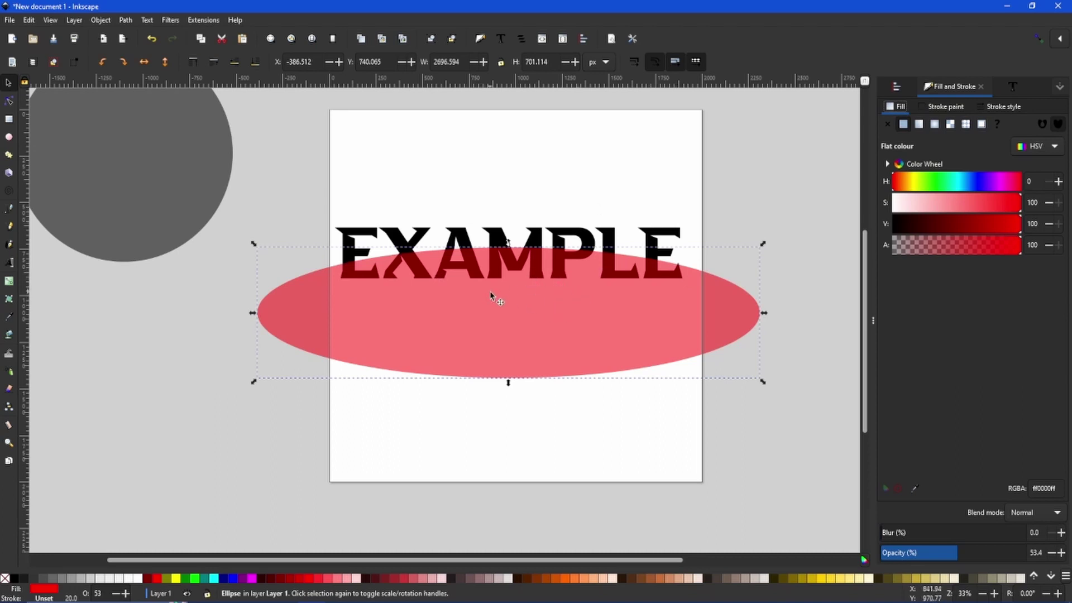
click(398, 239)
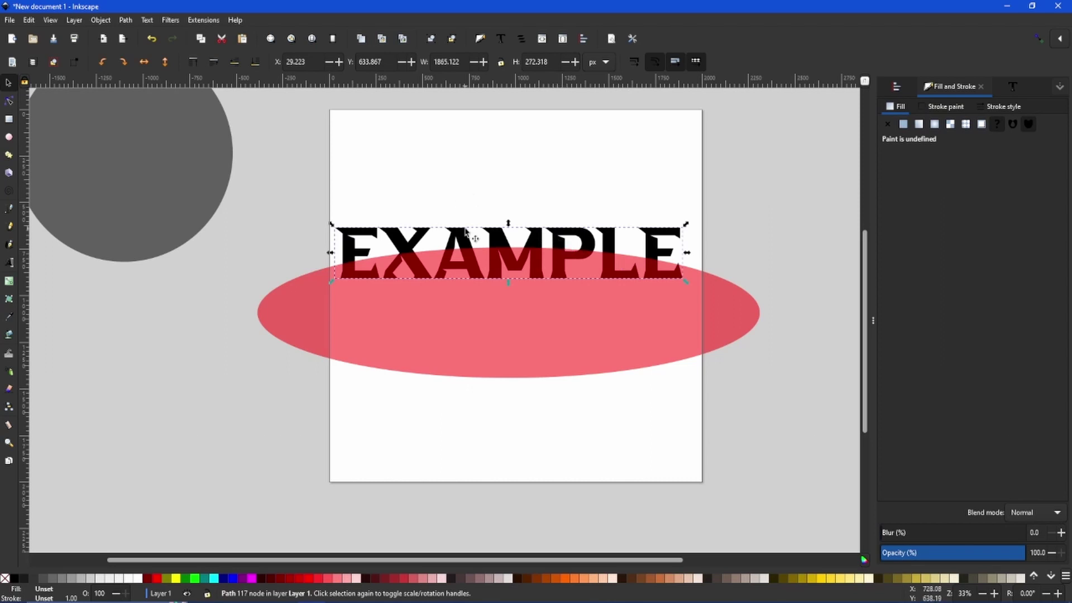
right_click(502, 240)
click(525, 292)
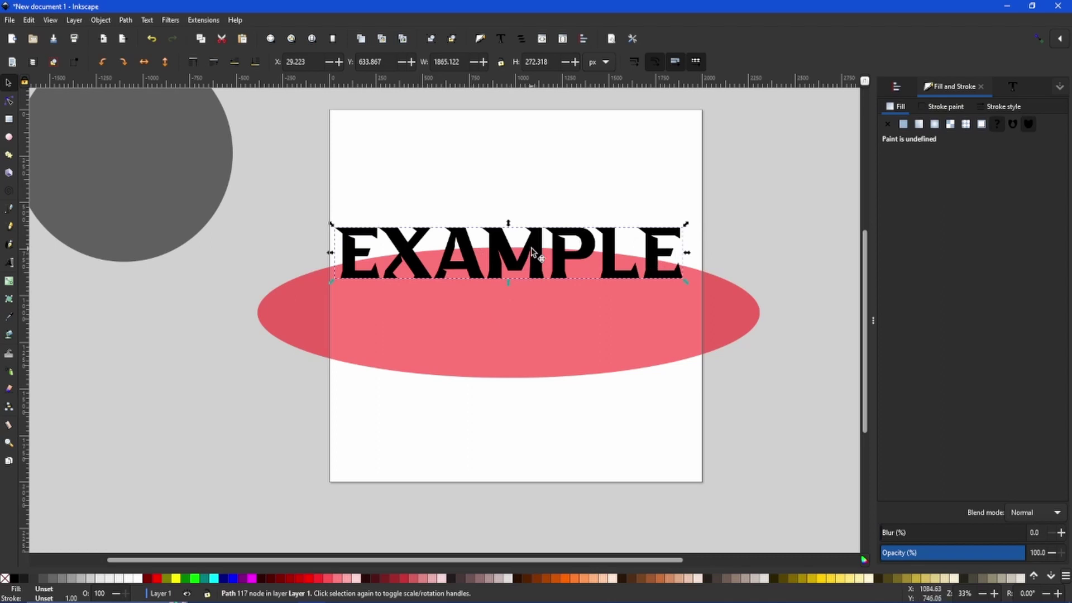
Step: Intersect the EXAMPLE copy with the red ellipse to make the lower-band piece
shift+click(540, 300)
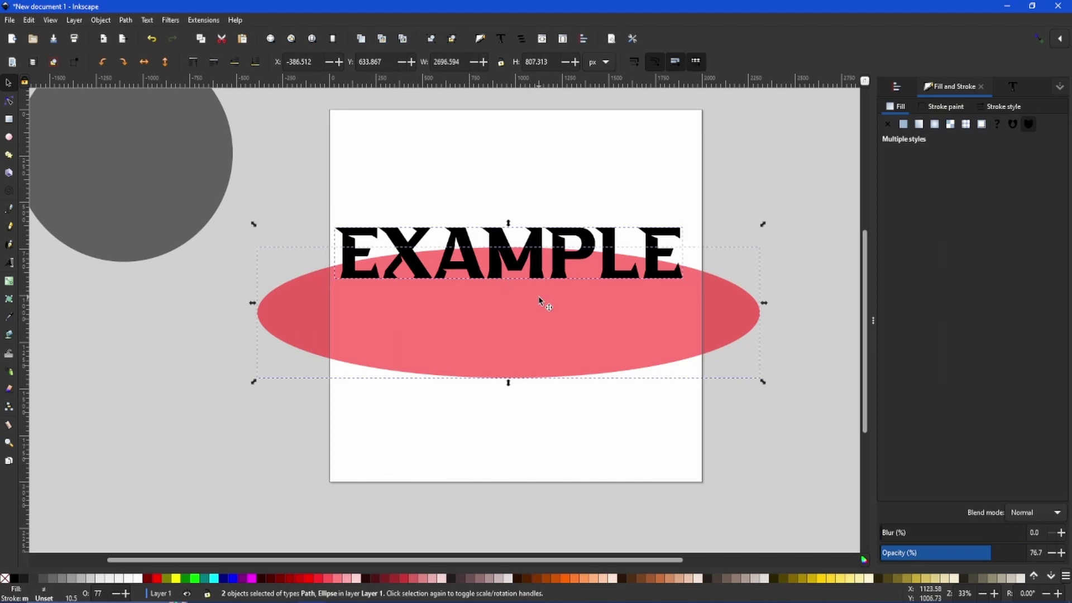
click(125, 21)
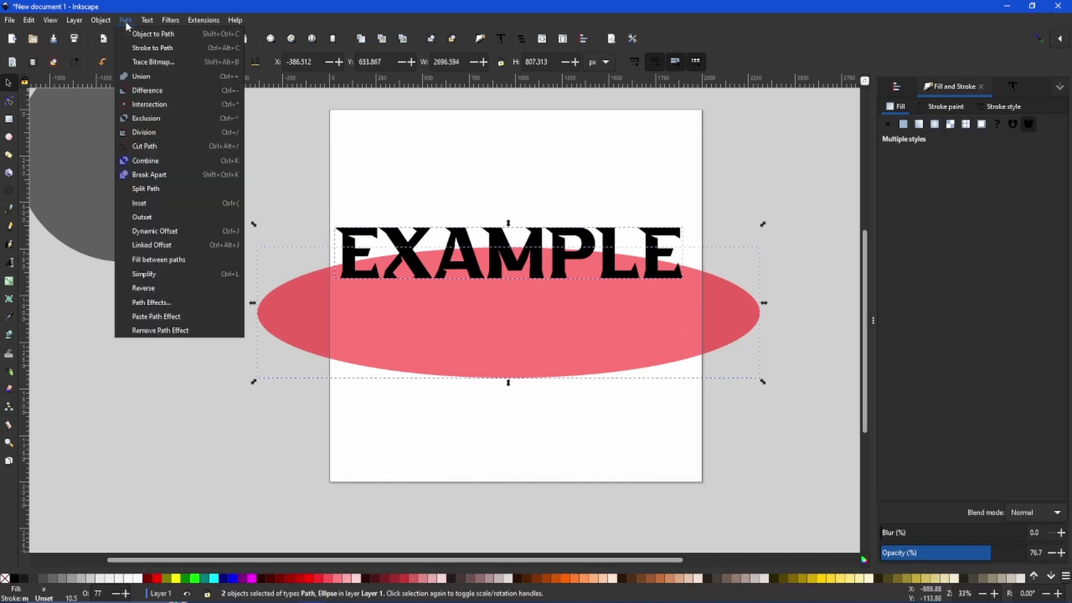
click(144, 104)
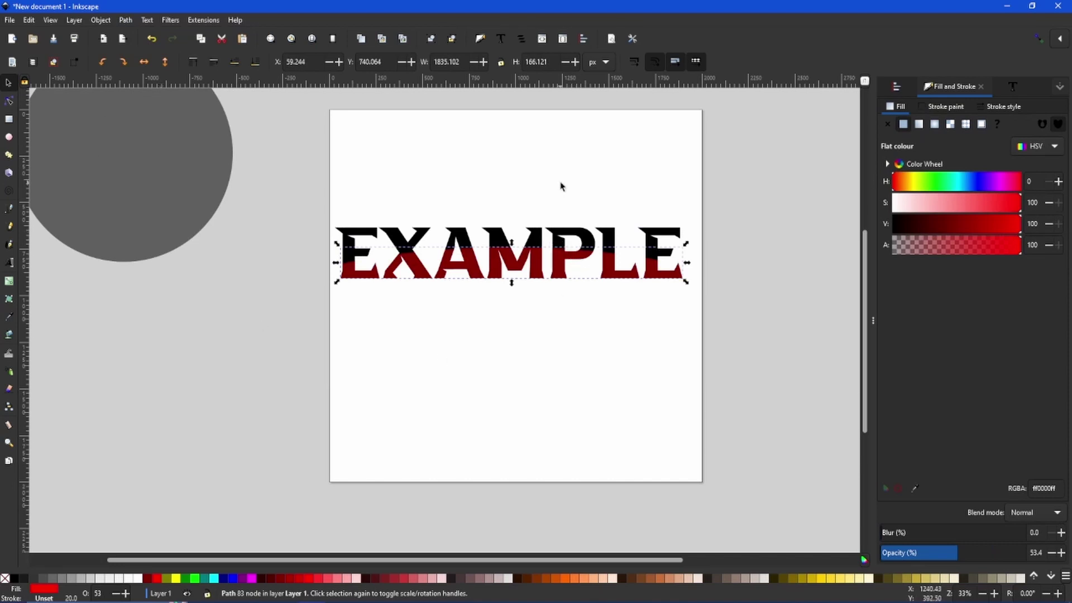
Step: Test-move the new red band, then undo and redo to restore its place
click(629, 171)
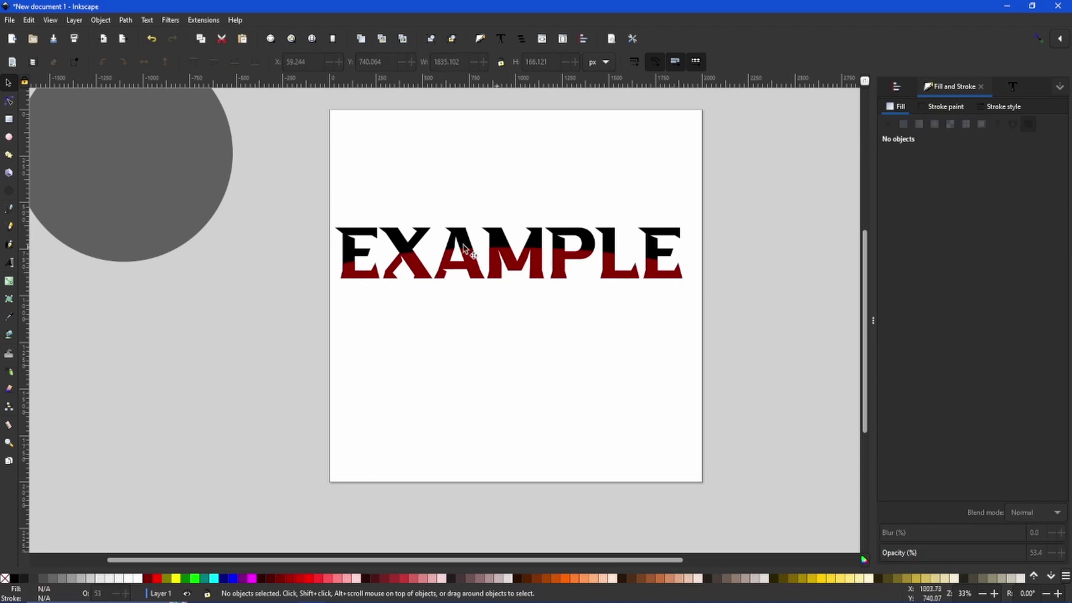
mouse_move(476, 274)
mouse_down()
mouse_move(476, 329)
mouse_move(362, 363)
mouse_move(480, 356)
mouse_move(471, 264)
mouse_up()
key(ctrl+z)
key(ctrl+z)
key(ctrl+shift+z)
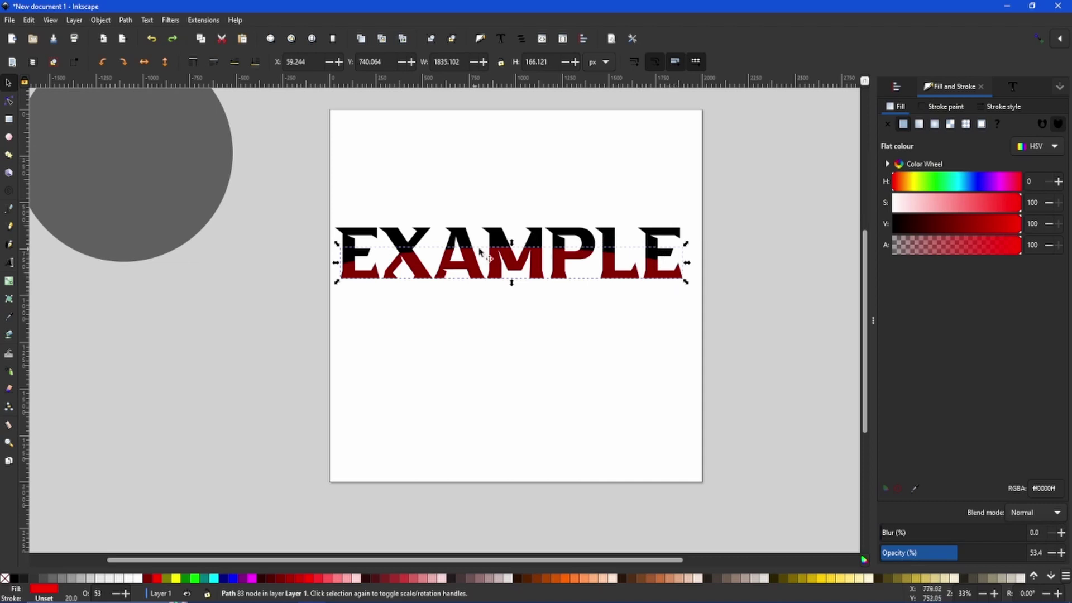
Step: Give the lower band a linear gradient fading from red to a dark teal end stop
click(920, 124)
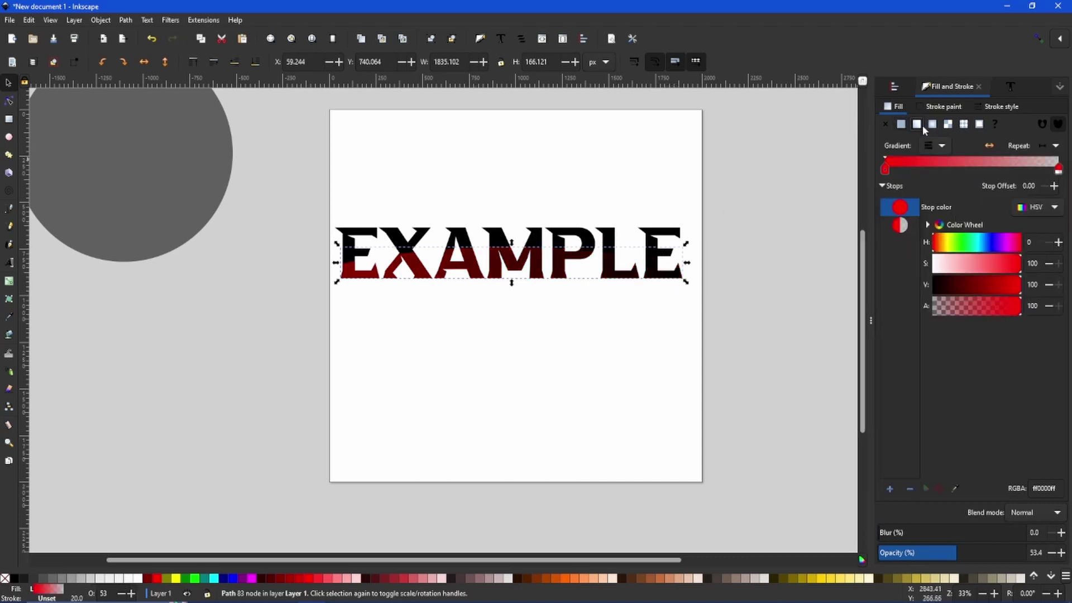
click(900, 225)
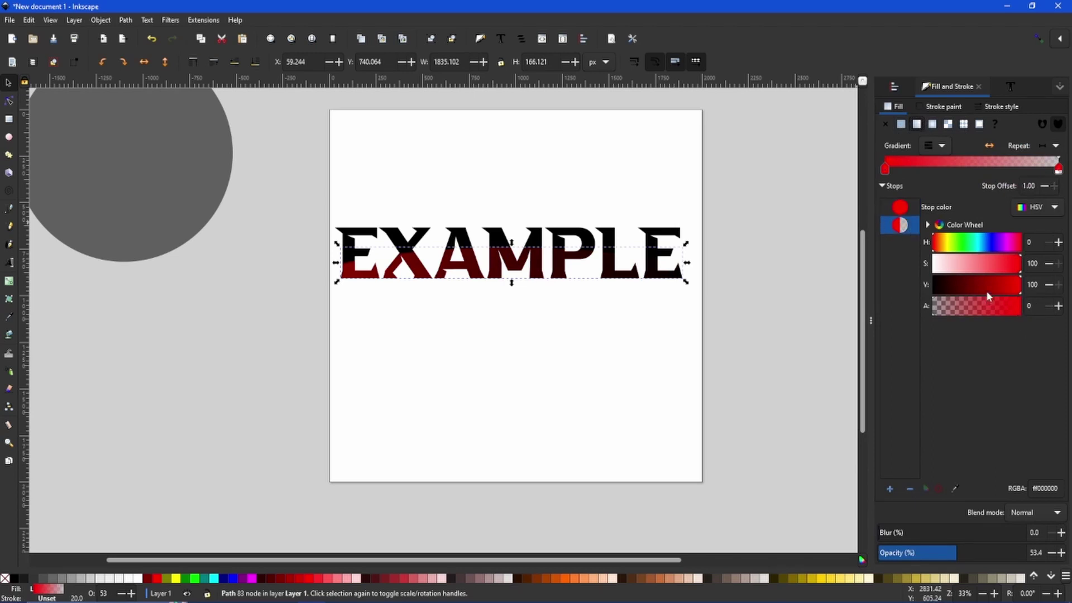
drag(983, 241, 975, 240)
drag(985, 289, 1027, 309)
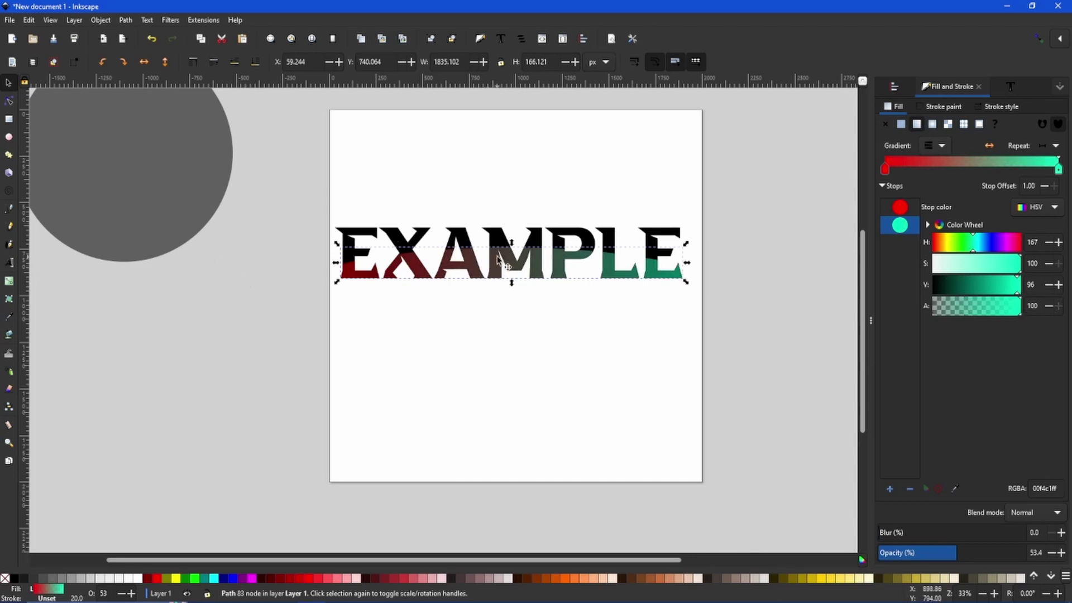
Step: Fill the full EXAMPLE word with flat dark blue 192d70ff
click(508, 256)
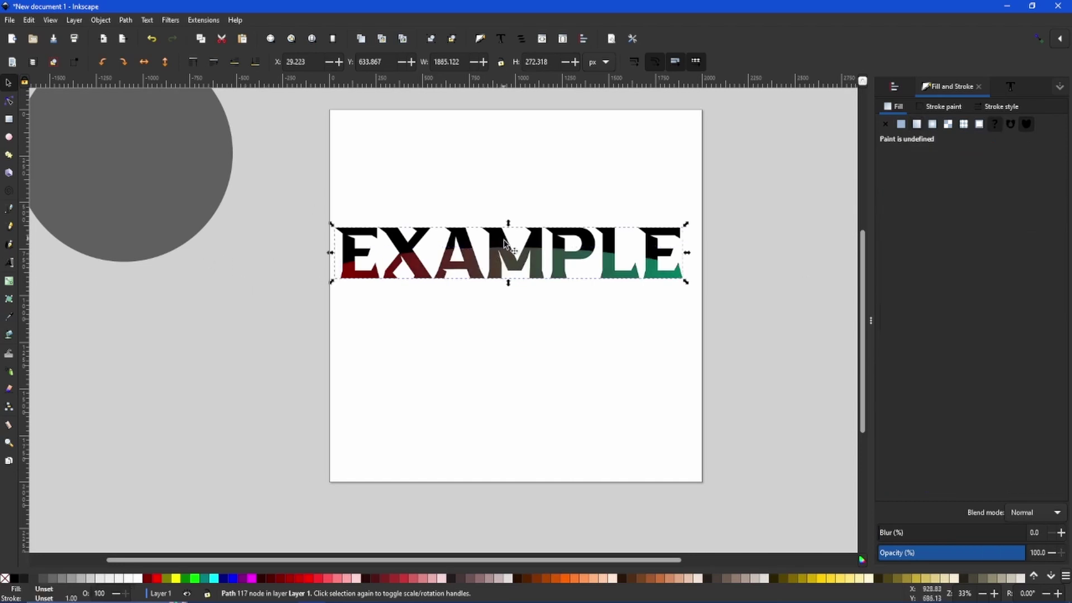
click(901, 124)
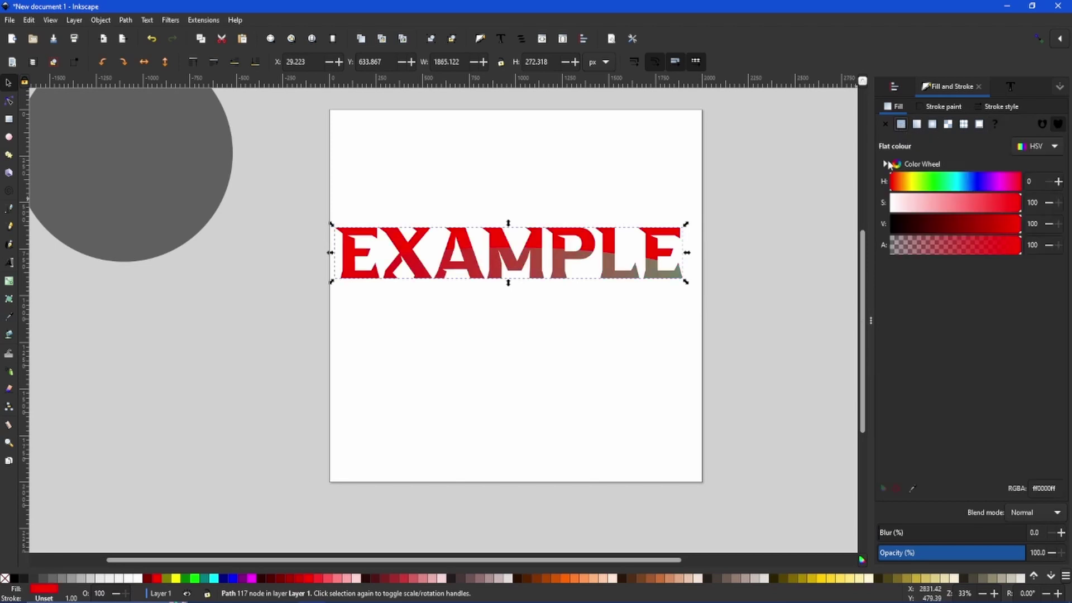
drag(937, 203, 881, 205)
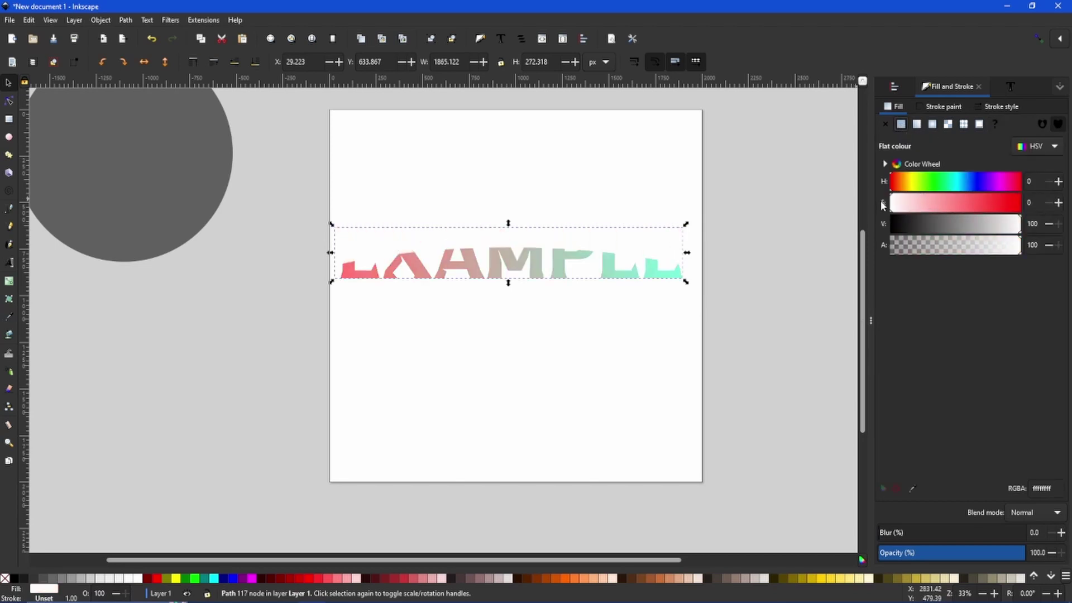
drag(983, 223, 951, 224)
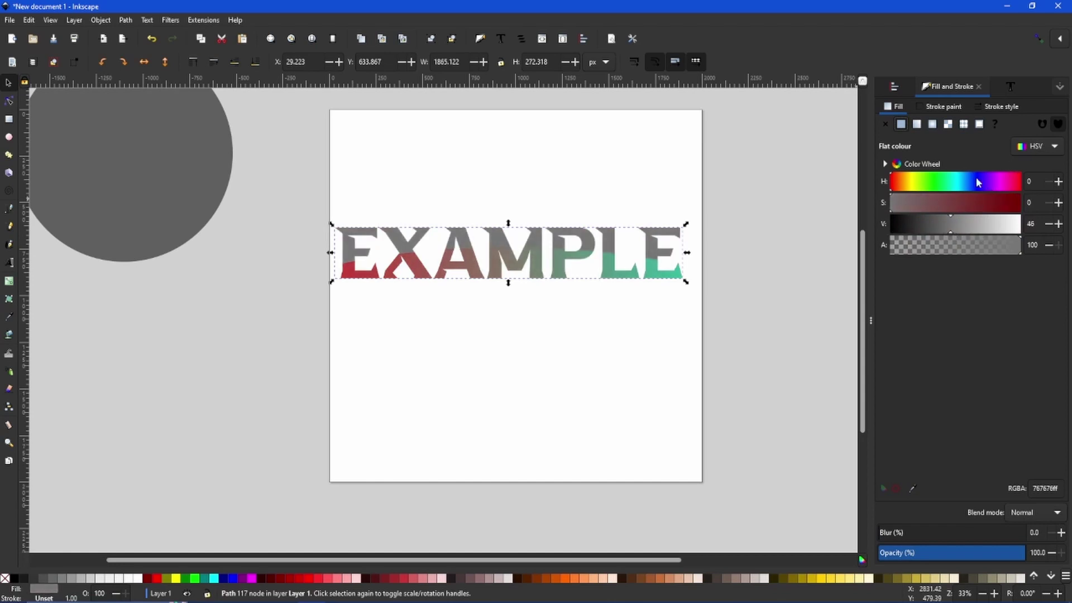
drag(966, 179, 994, 202)
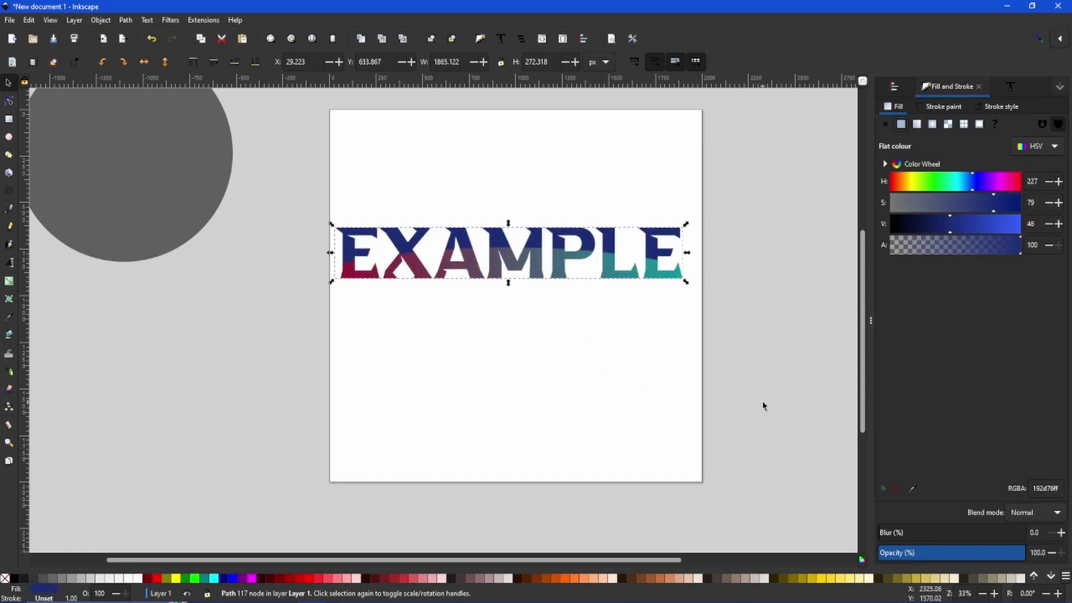